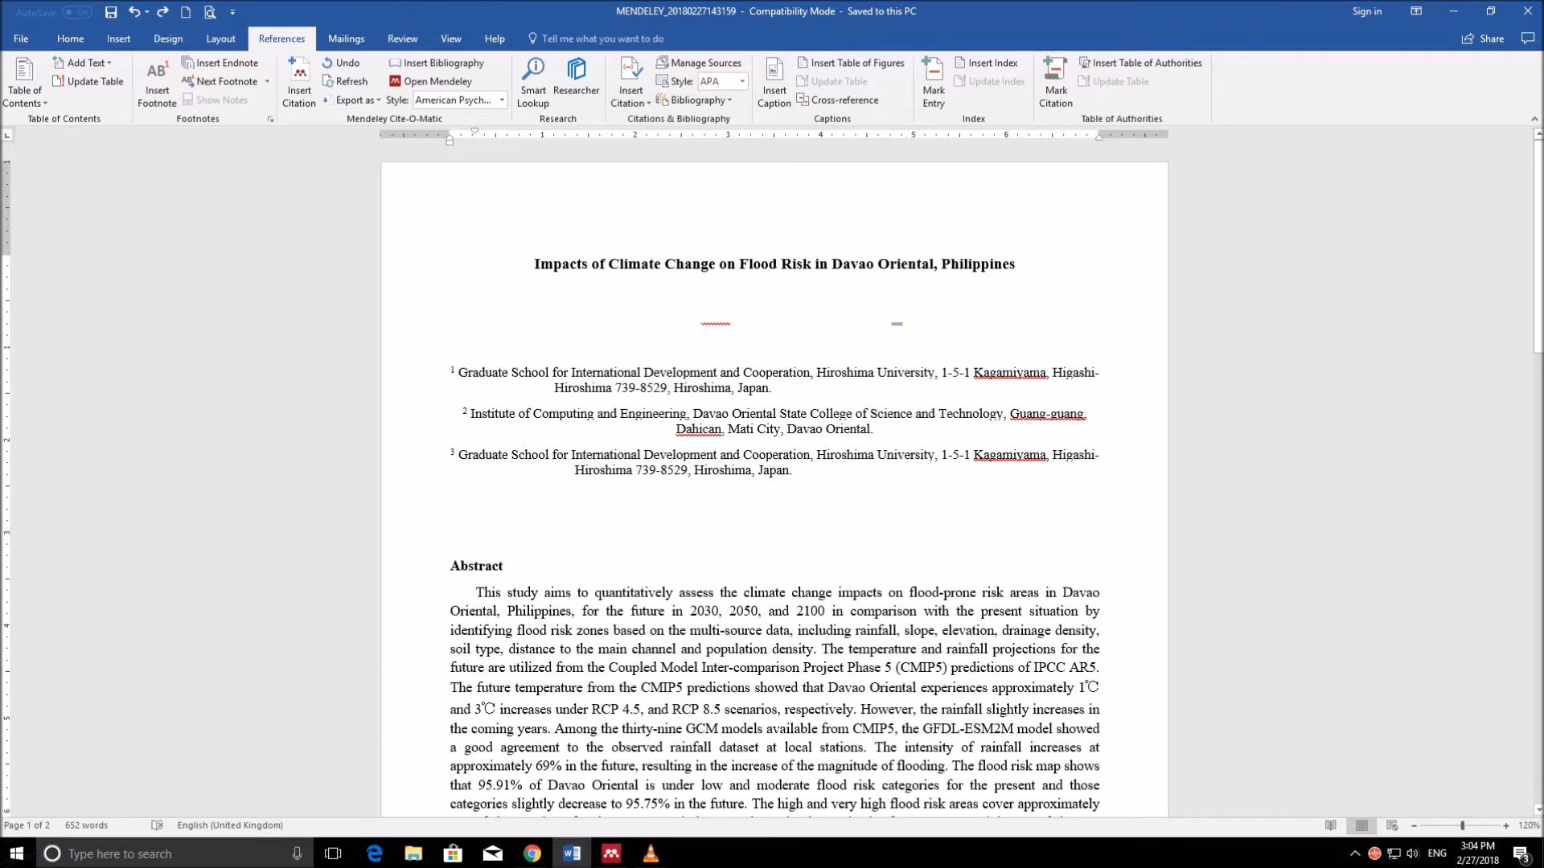
# - Examine the paper's abstract and Introduction section to locate the citation placeholders
pyautogui.scroll(-1, 772, 480)
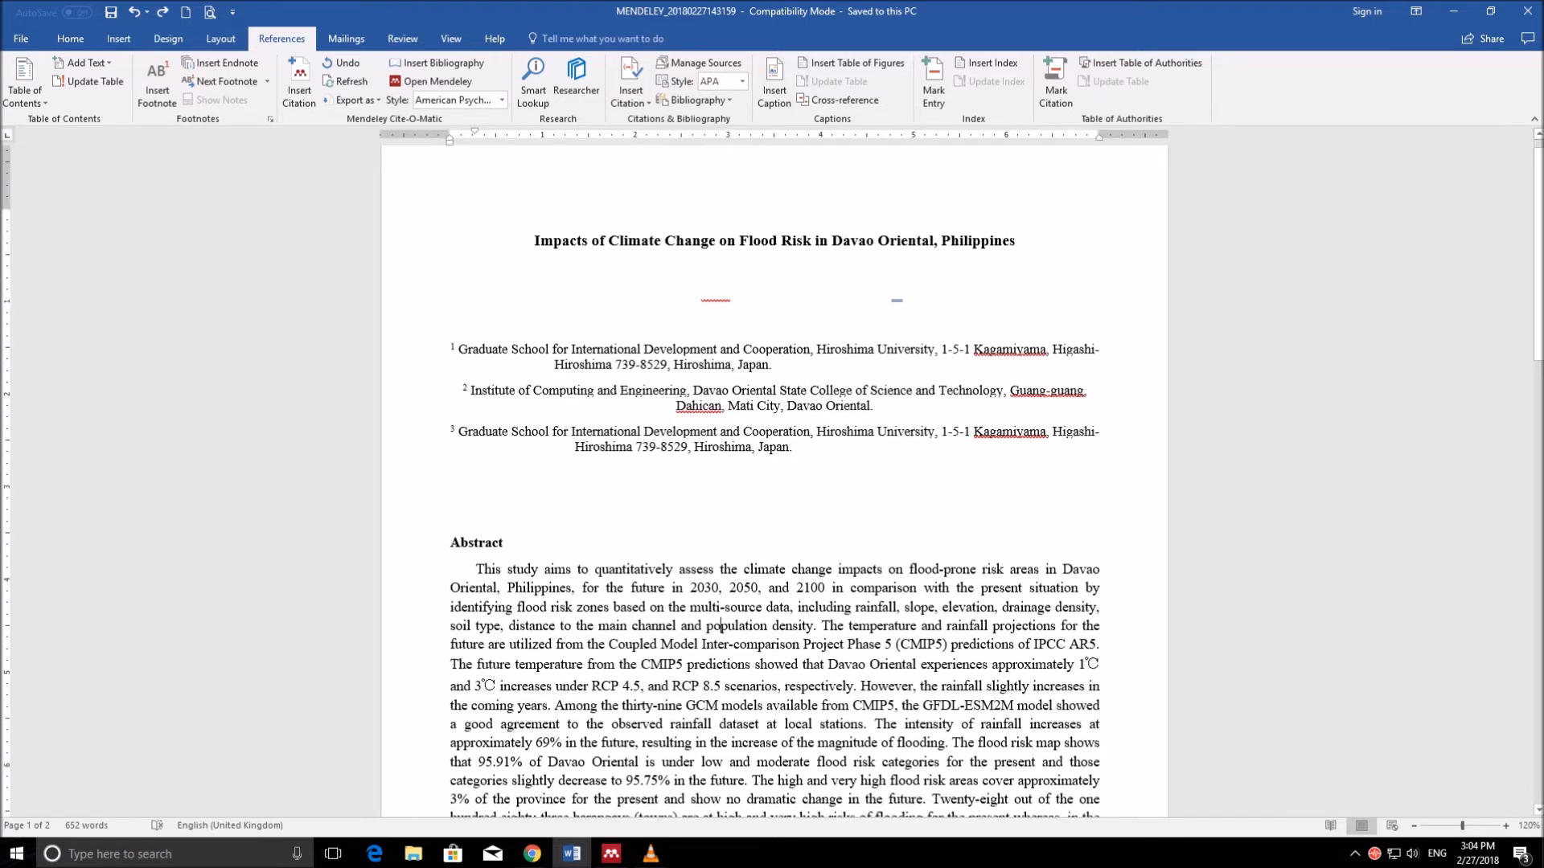
pyautogui.scroll(-5, 772, 480)
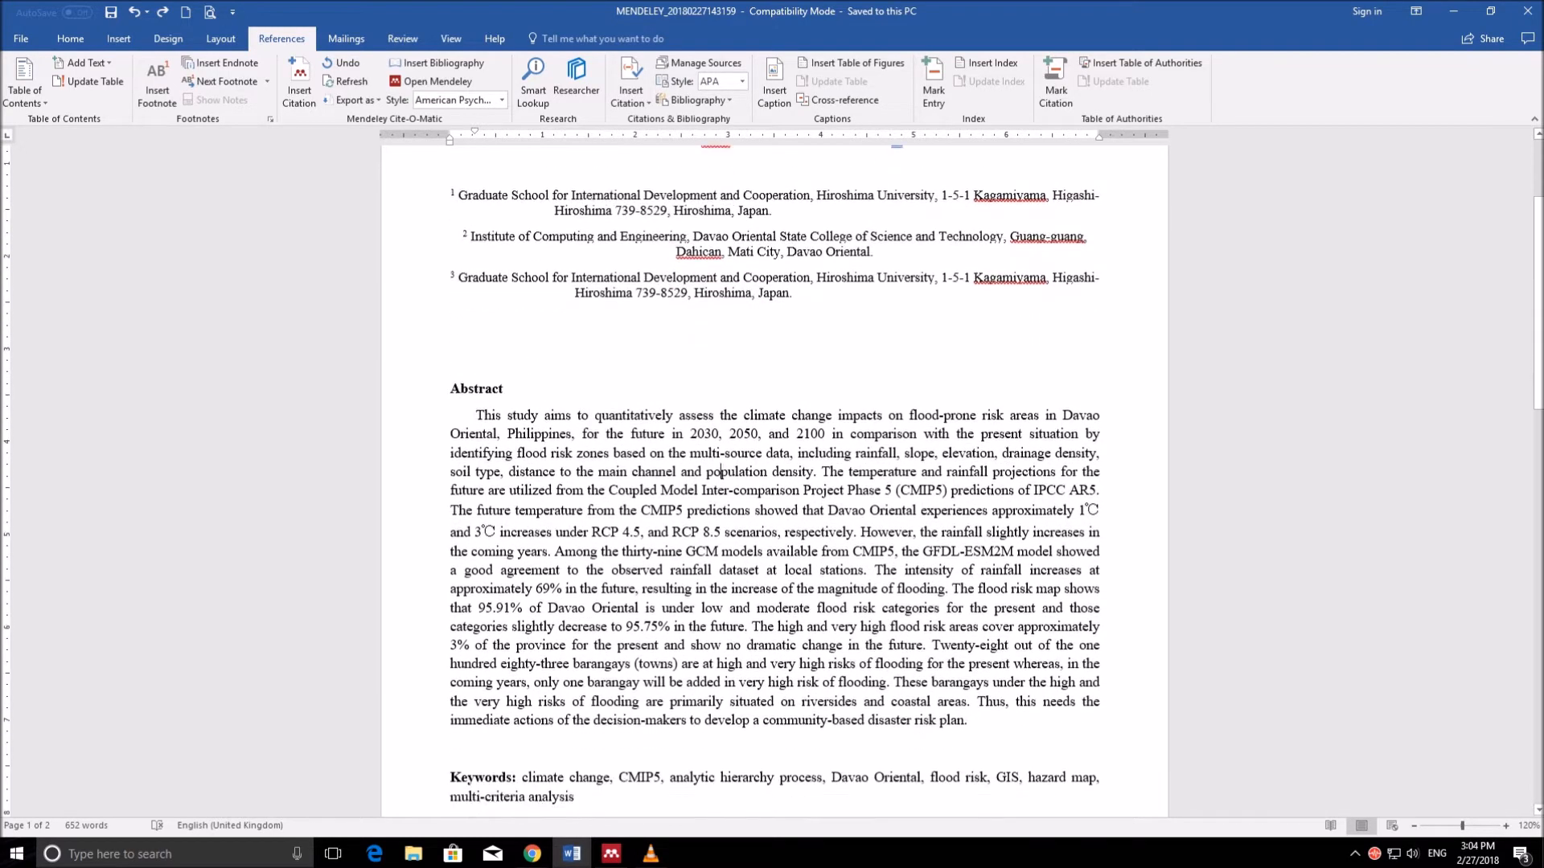
pyautogui.scroll(-14, 772, 480)
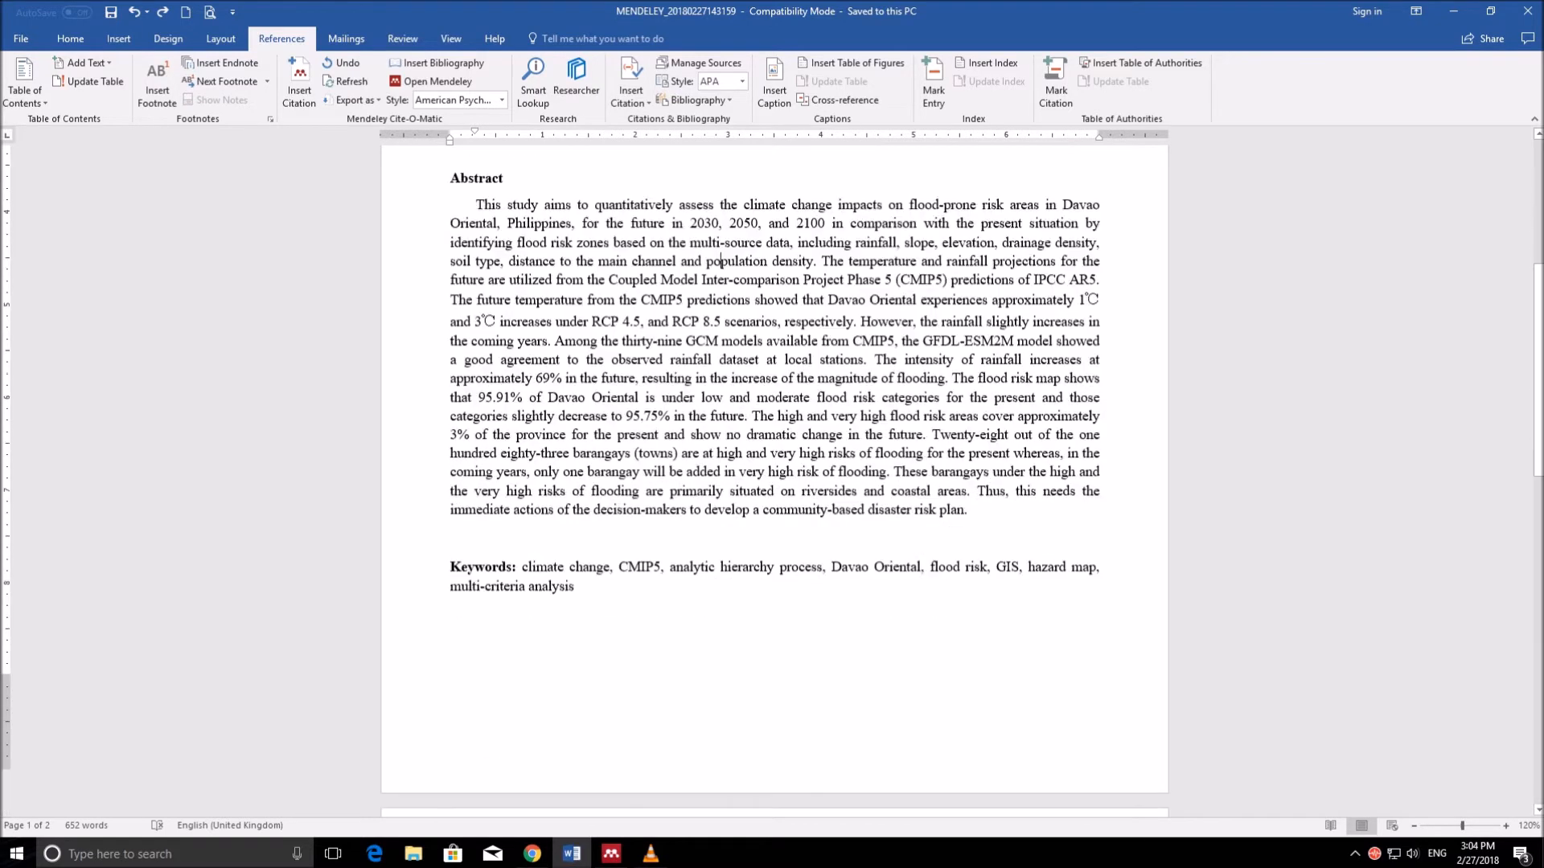
pyautogui.scroll(-2, 772, 480)
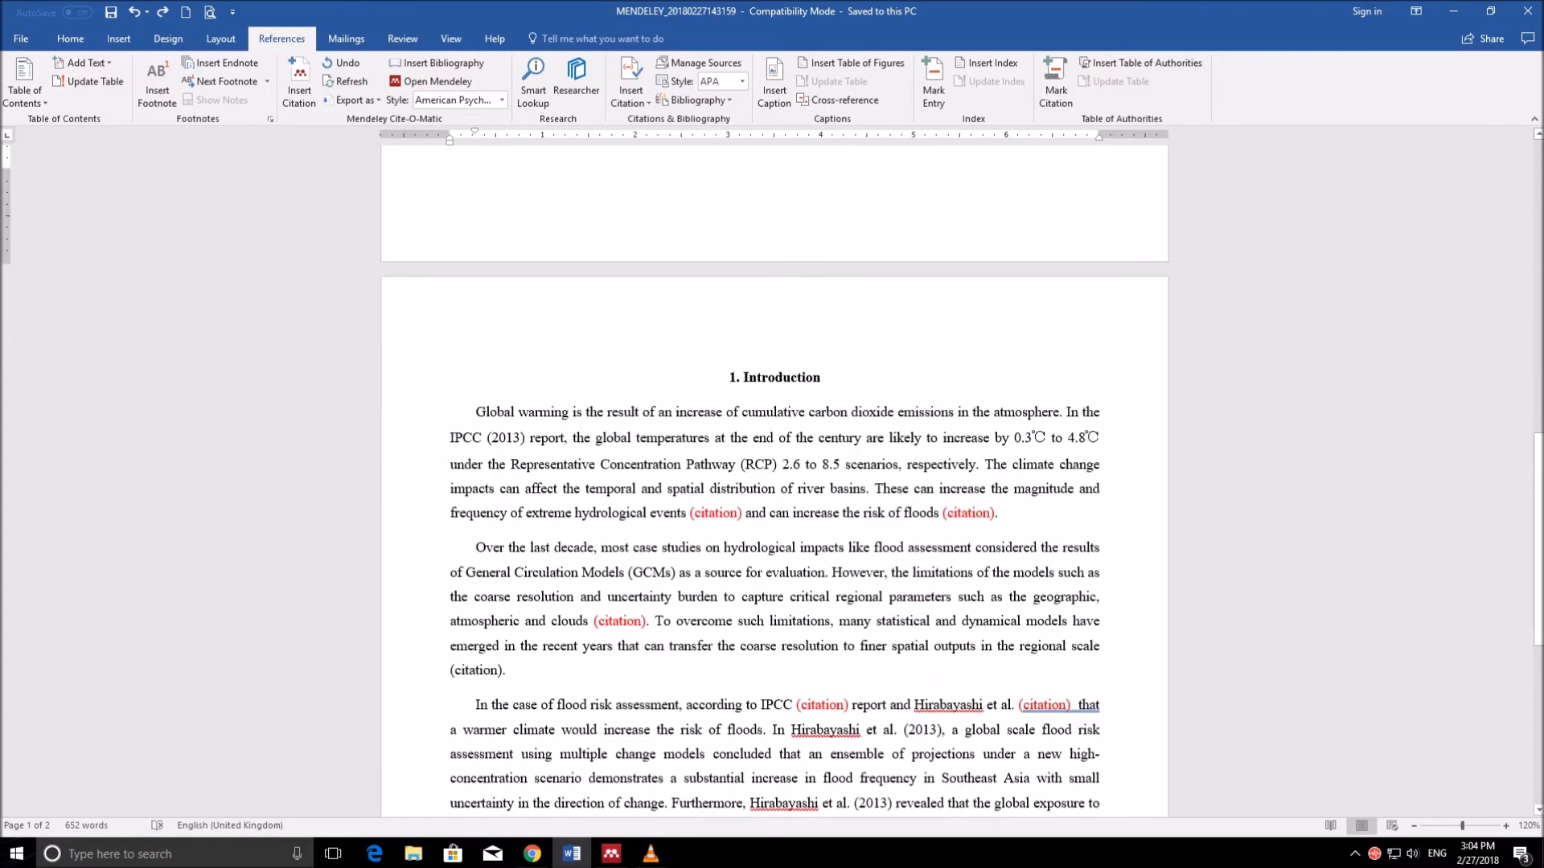
pyautogui.scroll(-1, 772, 480)
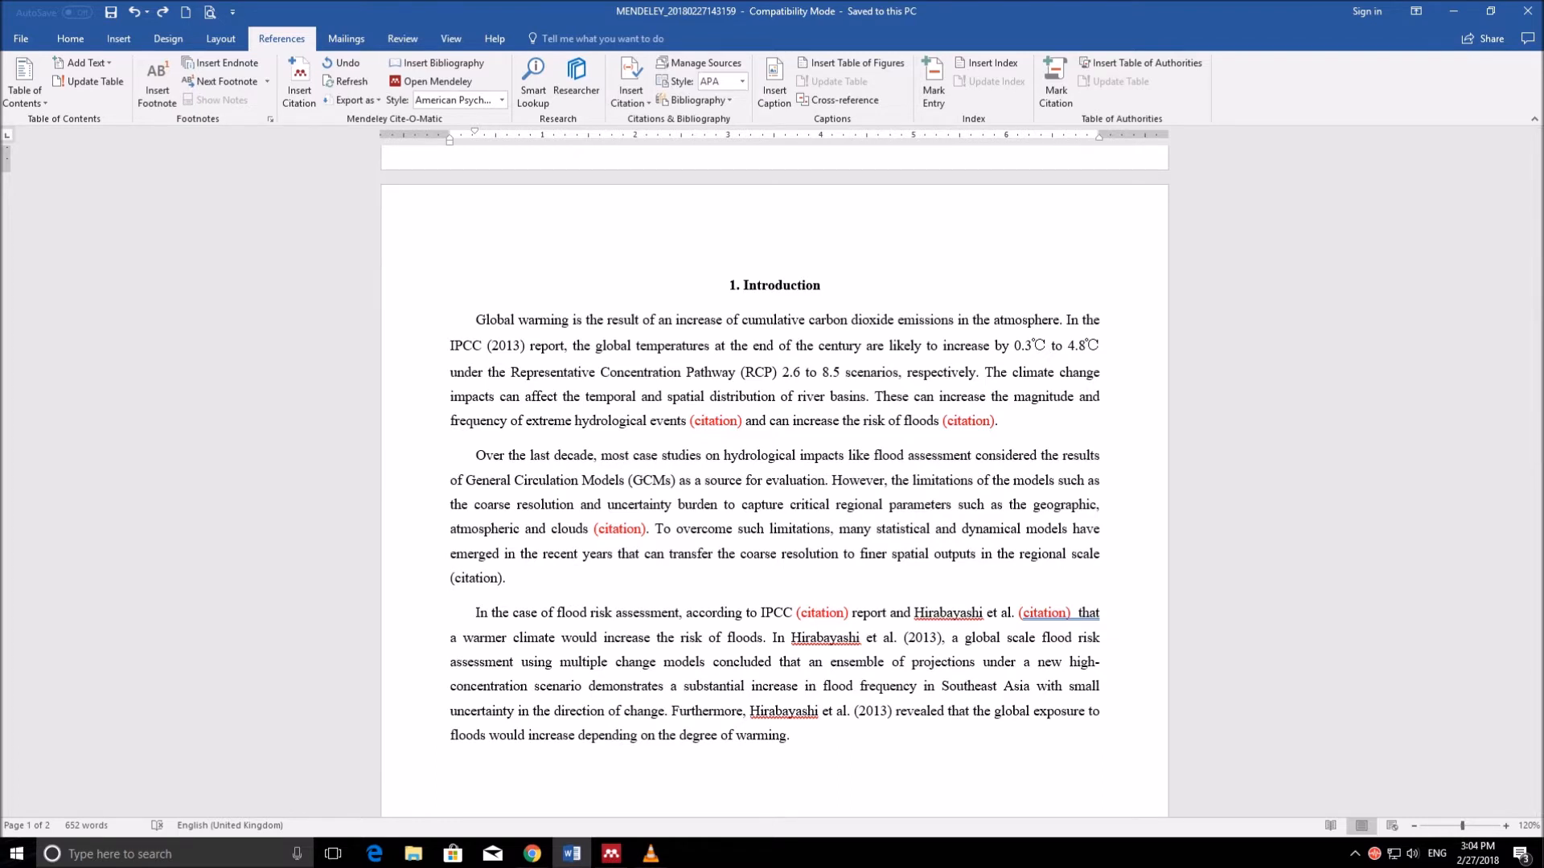
pyautogui.scroll(-3, 776, 443)
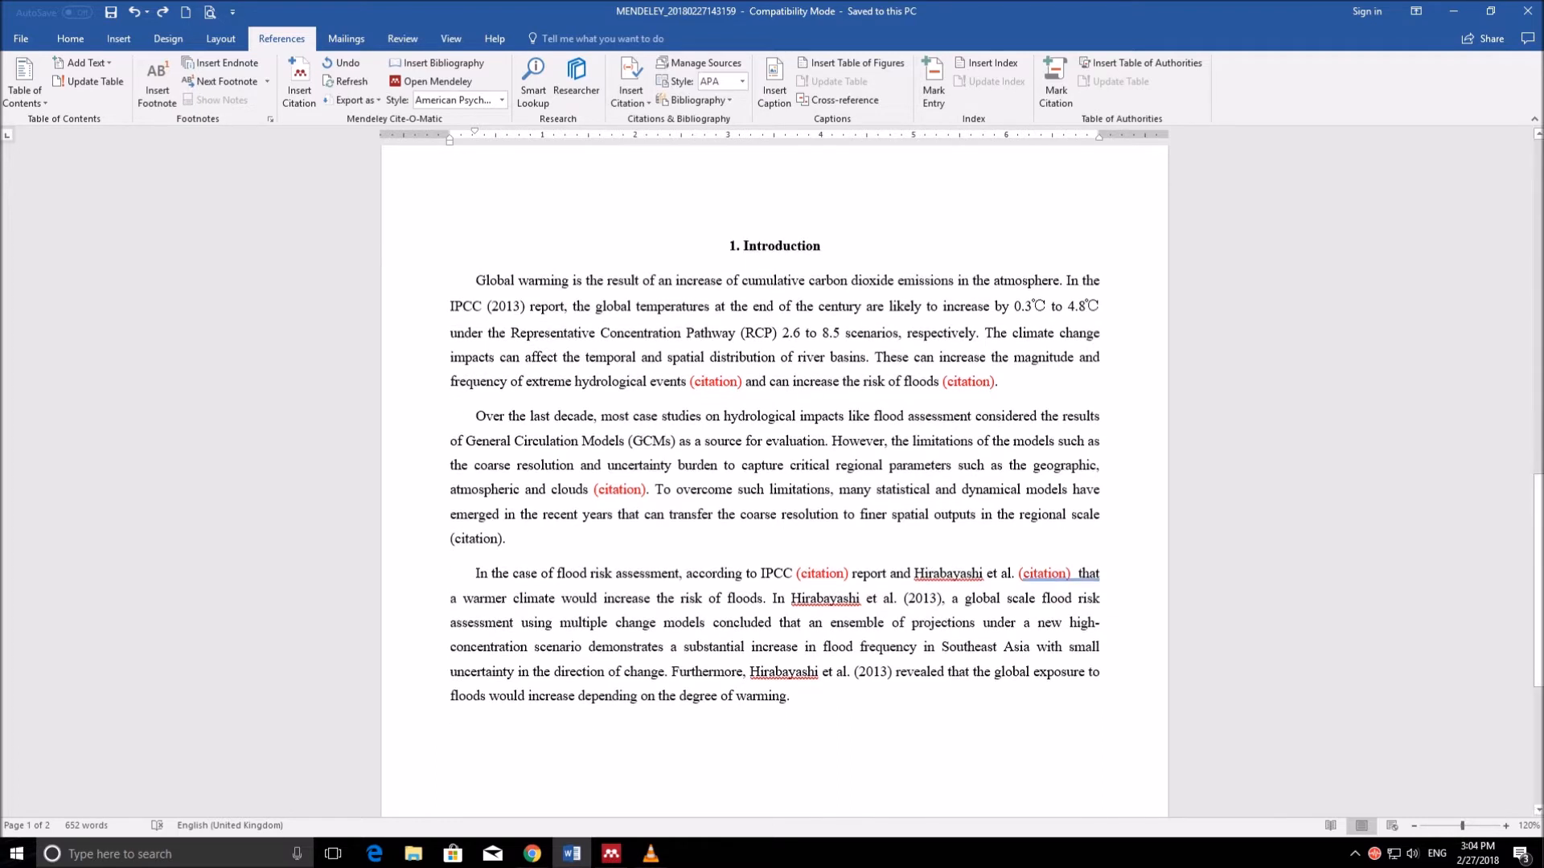
pyautogui.scroll(3, 774, 443)
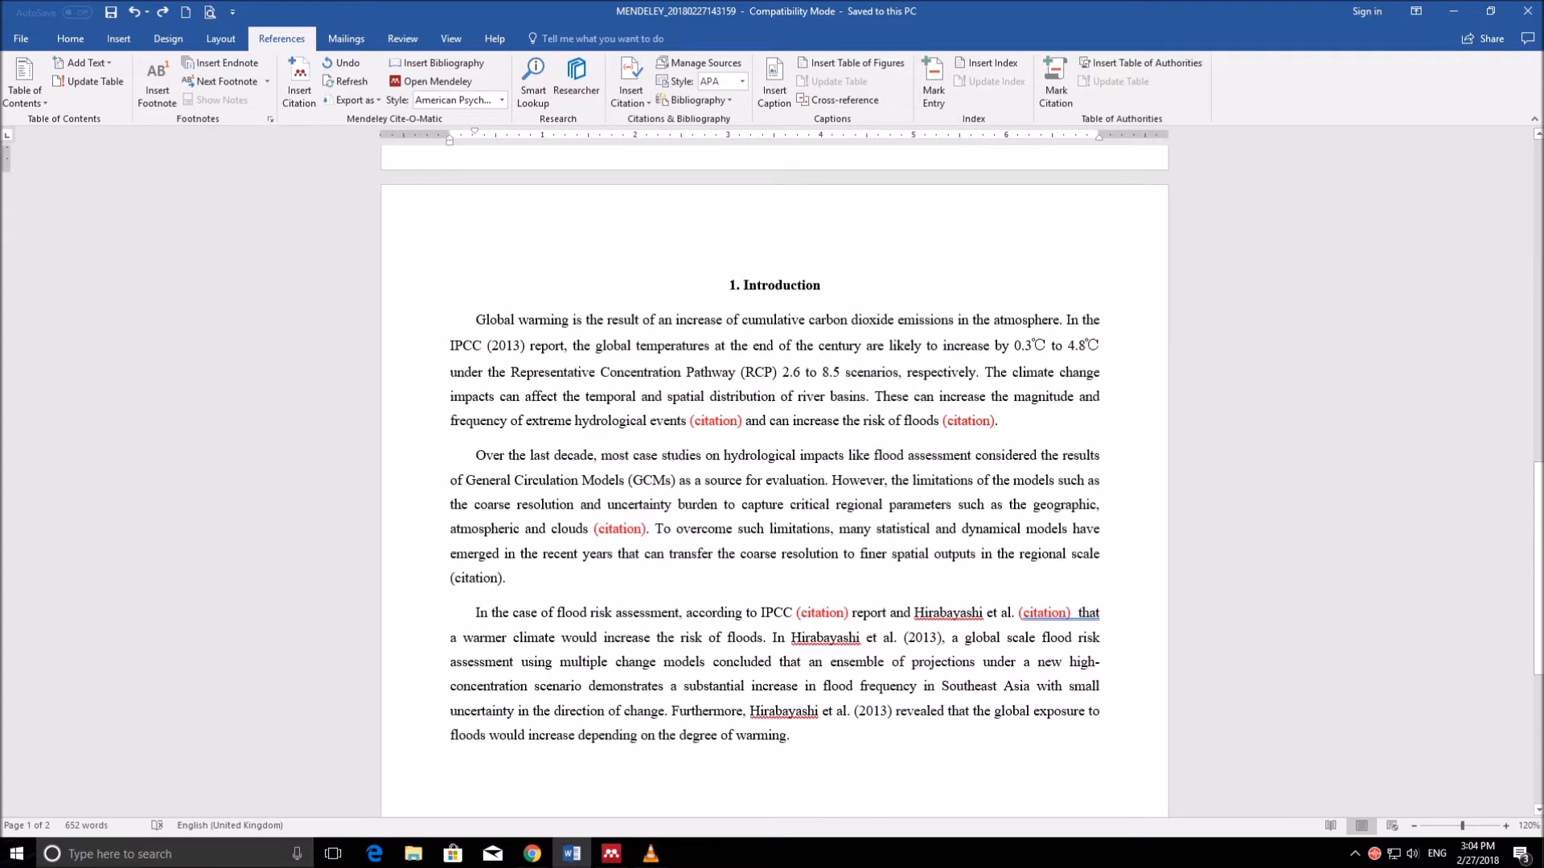
pyautogui.scroll(-4, 775, 442)
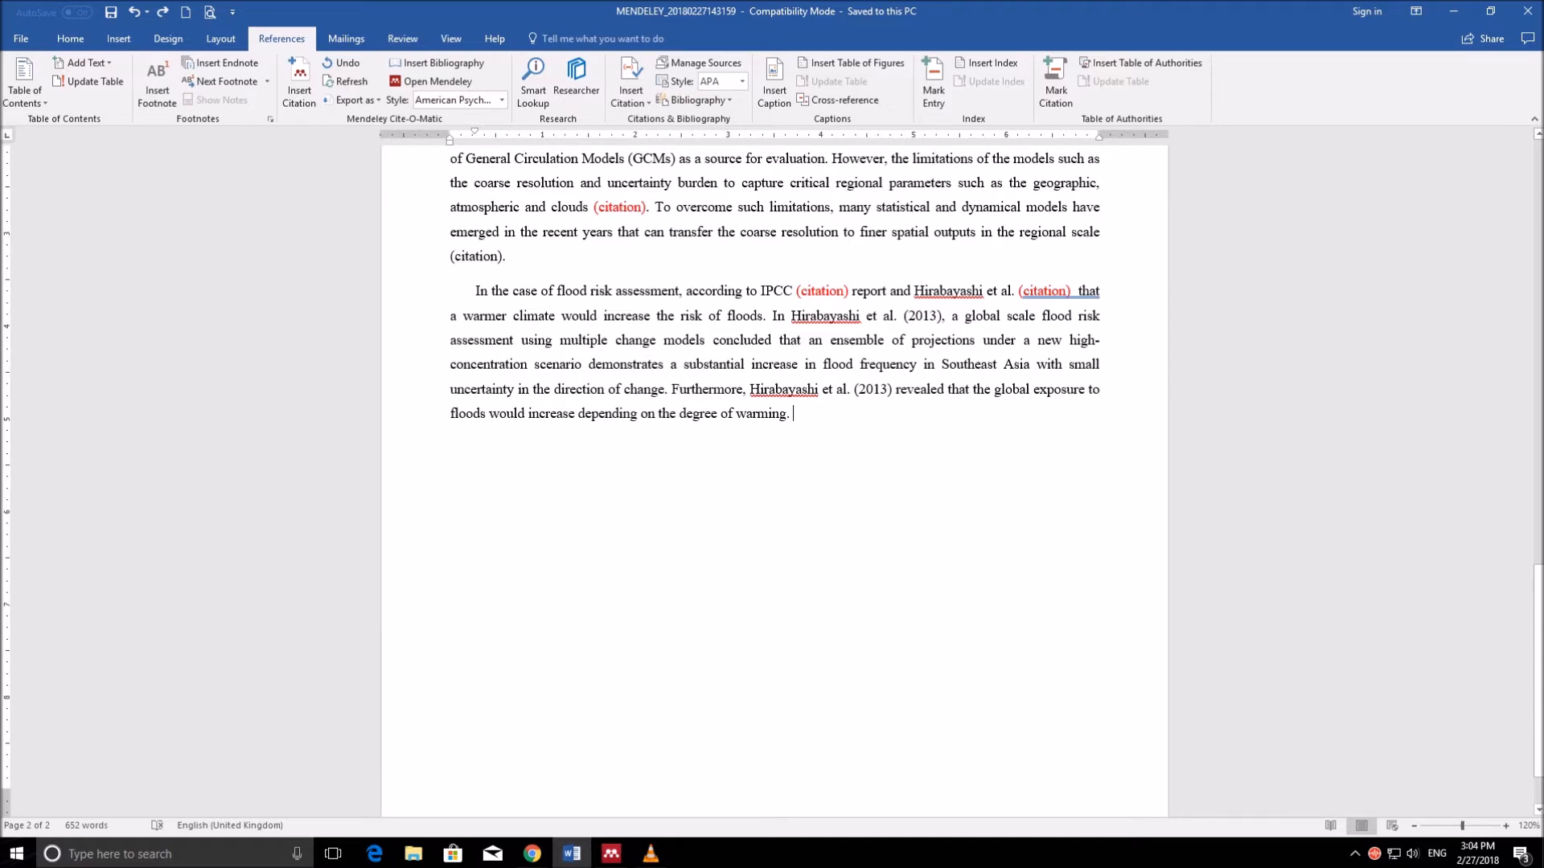
# - Set the Mendeley citation style to American Psychological Association 6th edition
pyautogui.scroll(5, 774, 443)
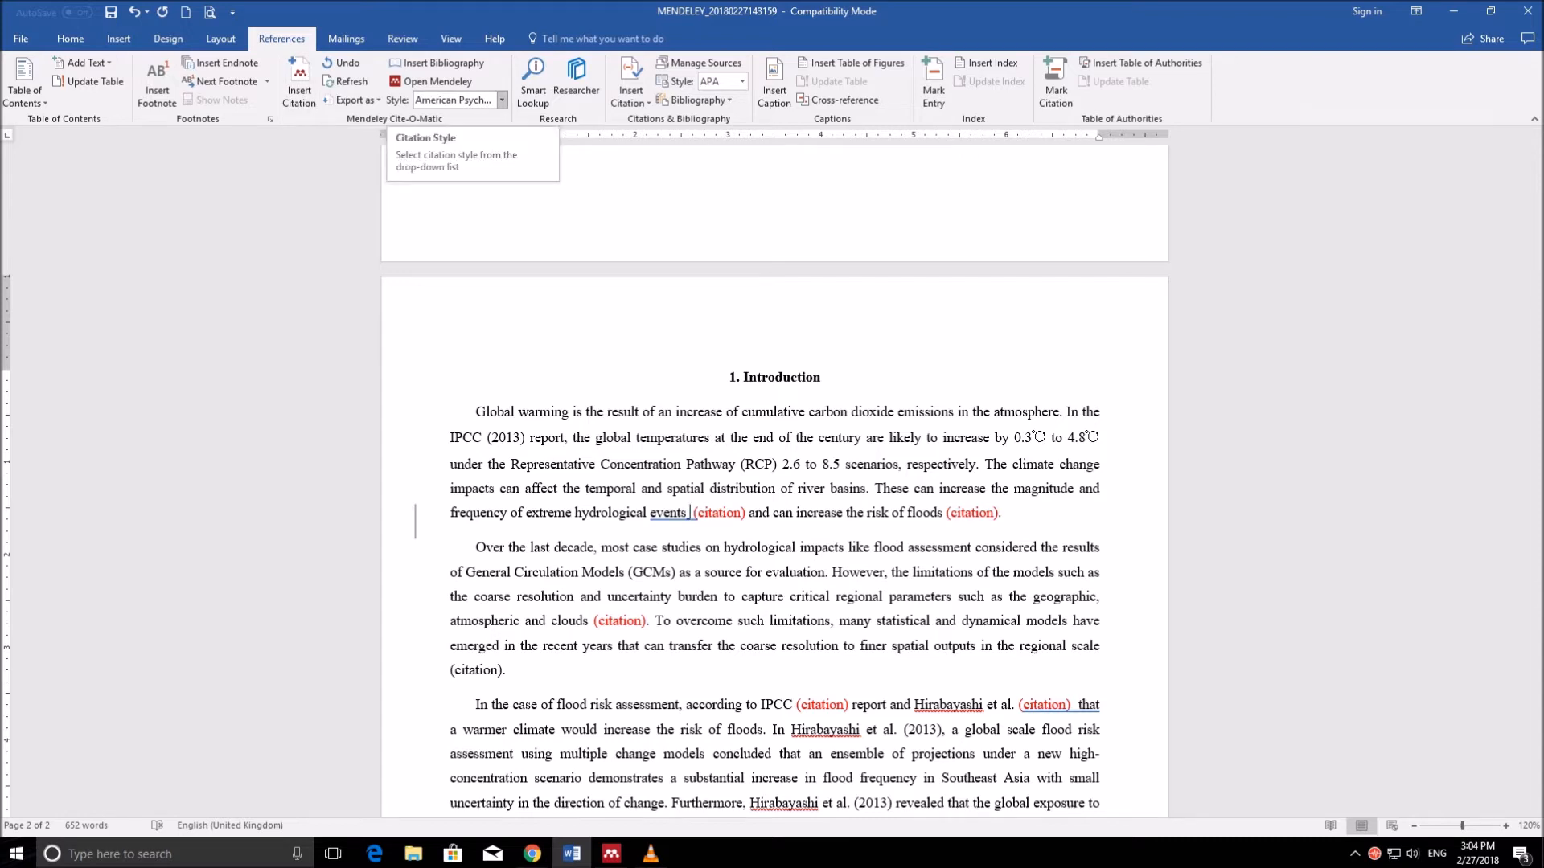
pyautogui.click(503, 101)
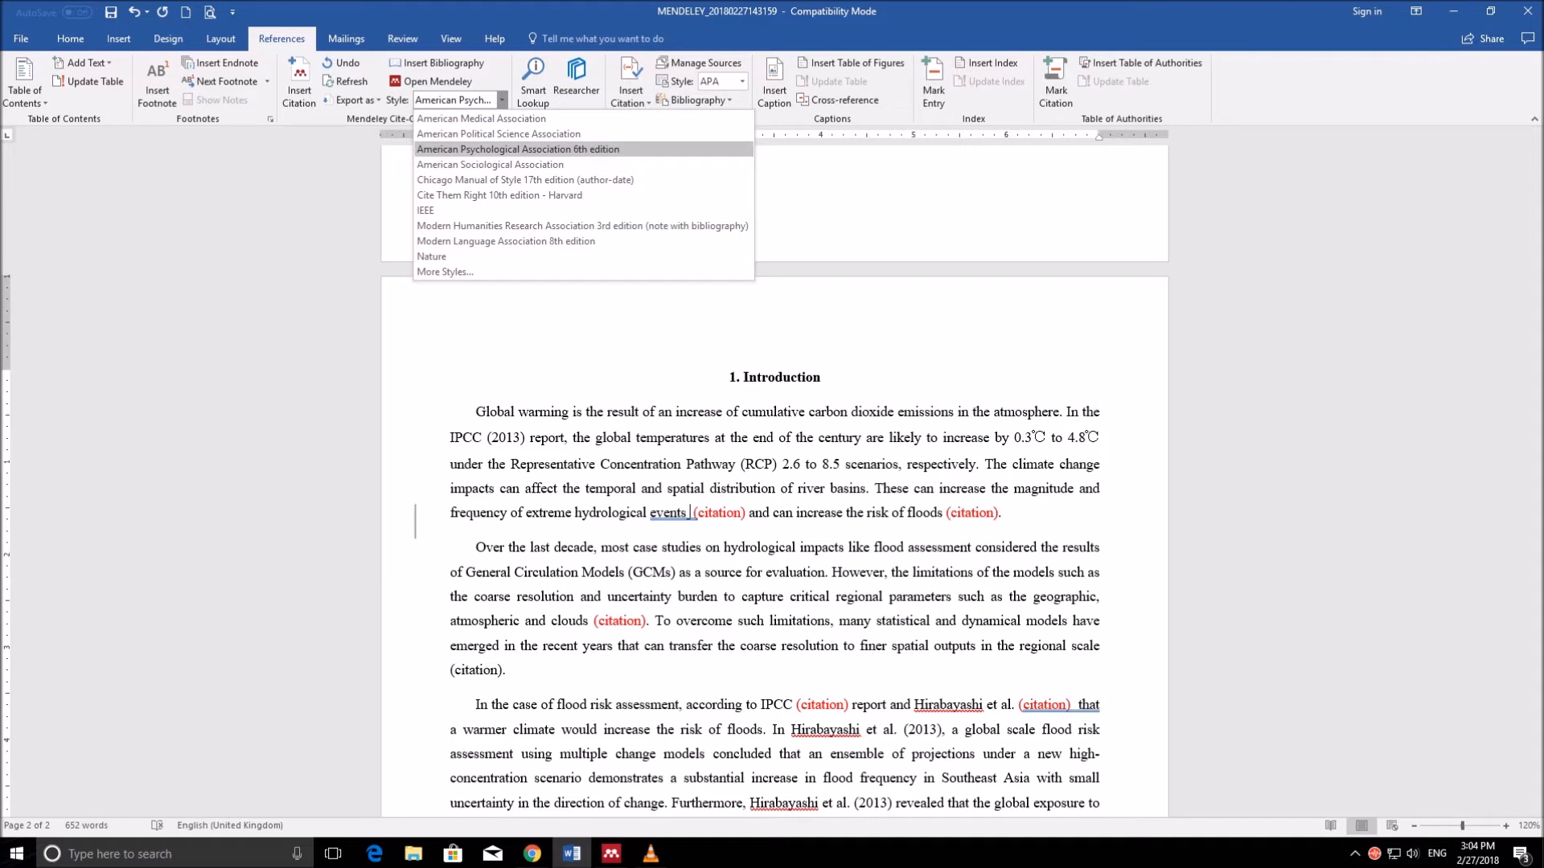
pyautogui.click(517, 150)
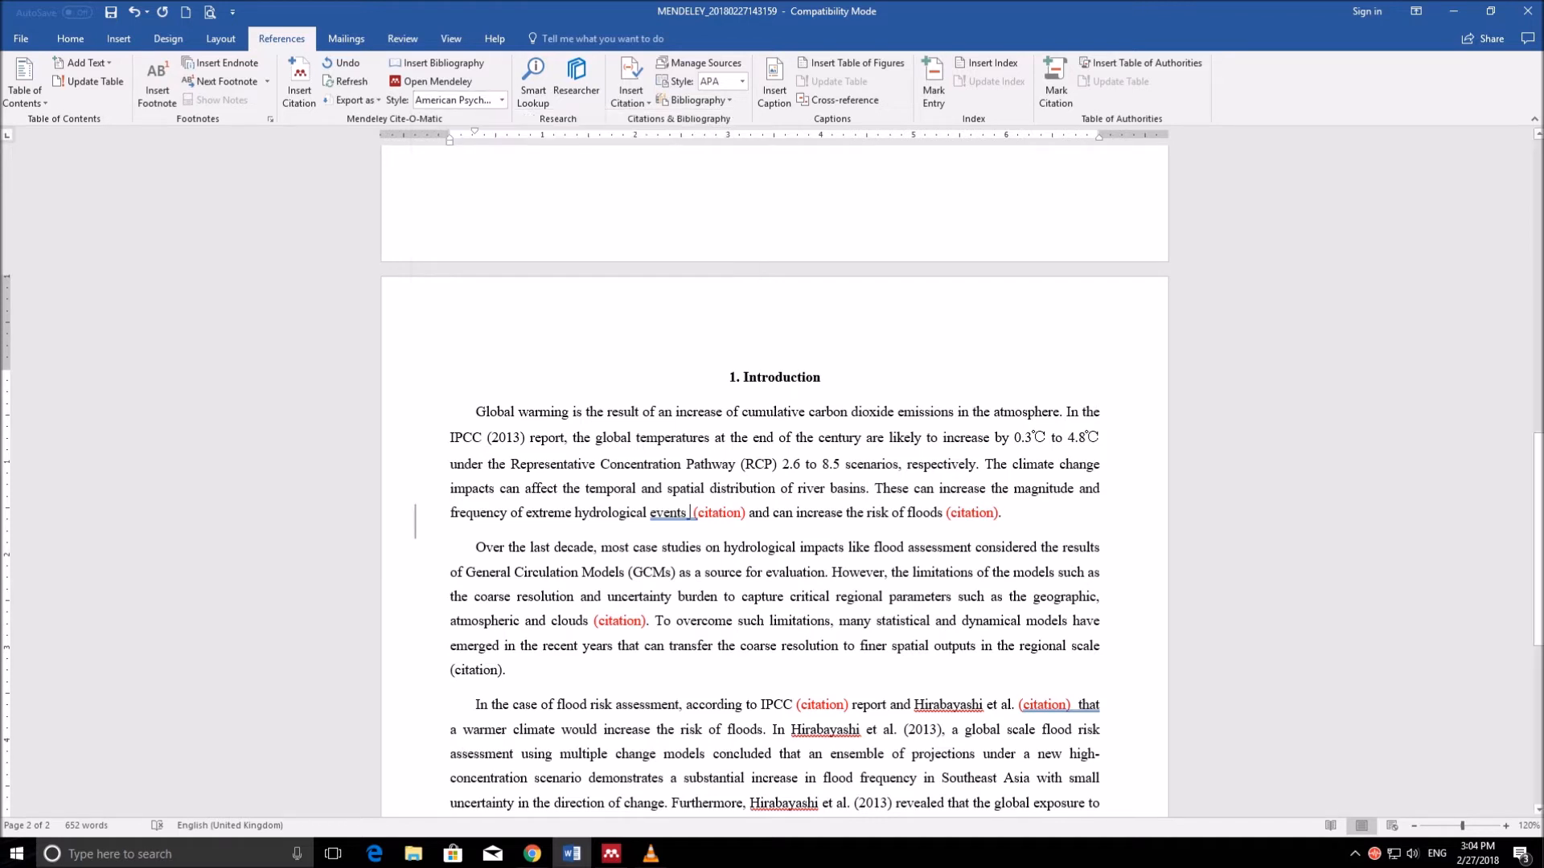
# - Insert one Mendeley citation after "hydrological events" combining the 2011 rice climate-impact paper and the 2015 "An assessment of potential climate change impacts on flood risk" paper
pyautogui.click(299, 84)
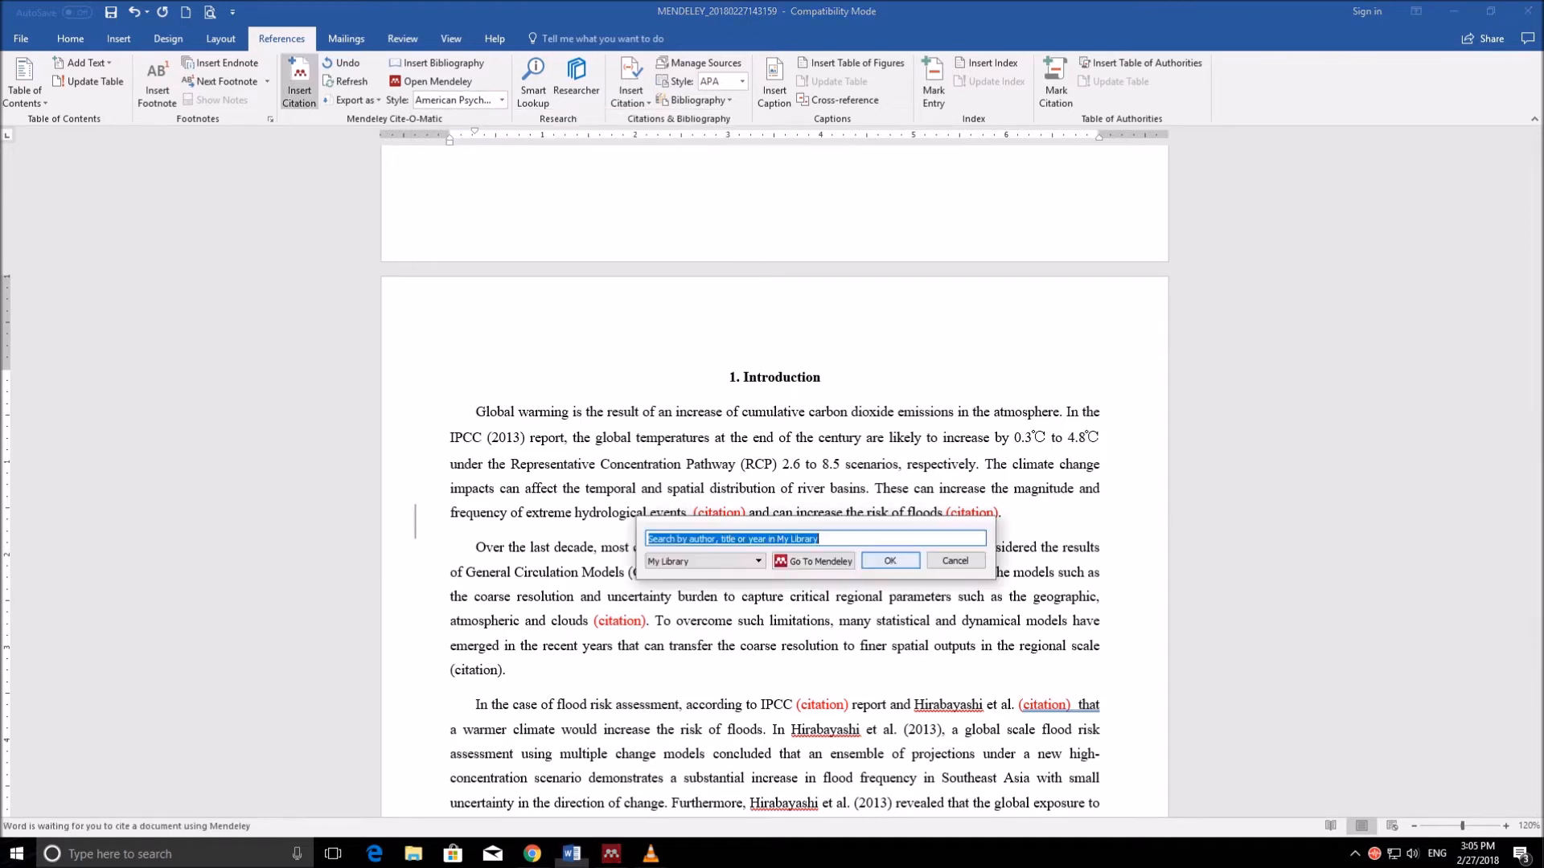
pyautogui.moveTo(815, 523); pyautogui.dragTo(890, 550)
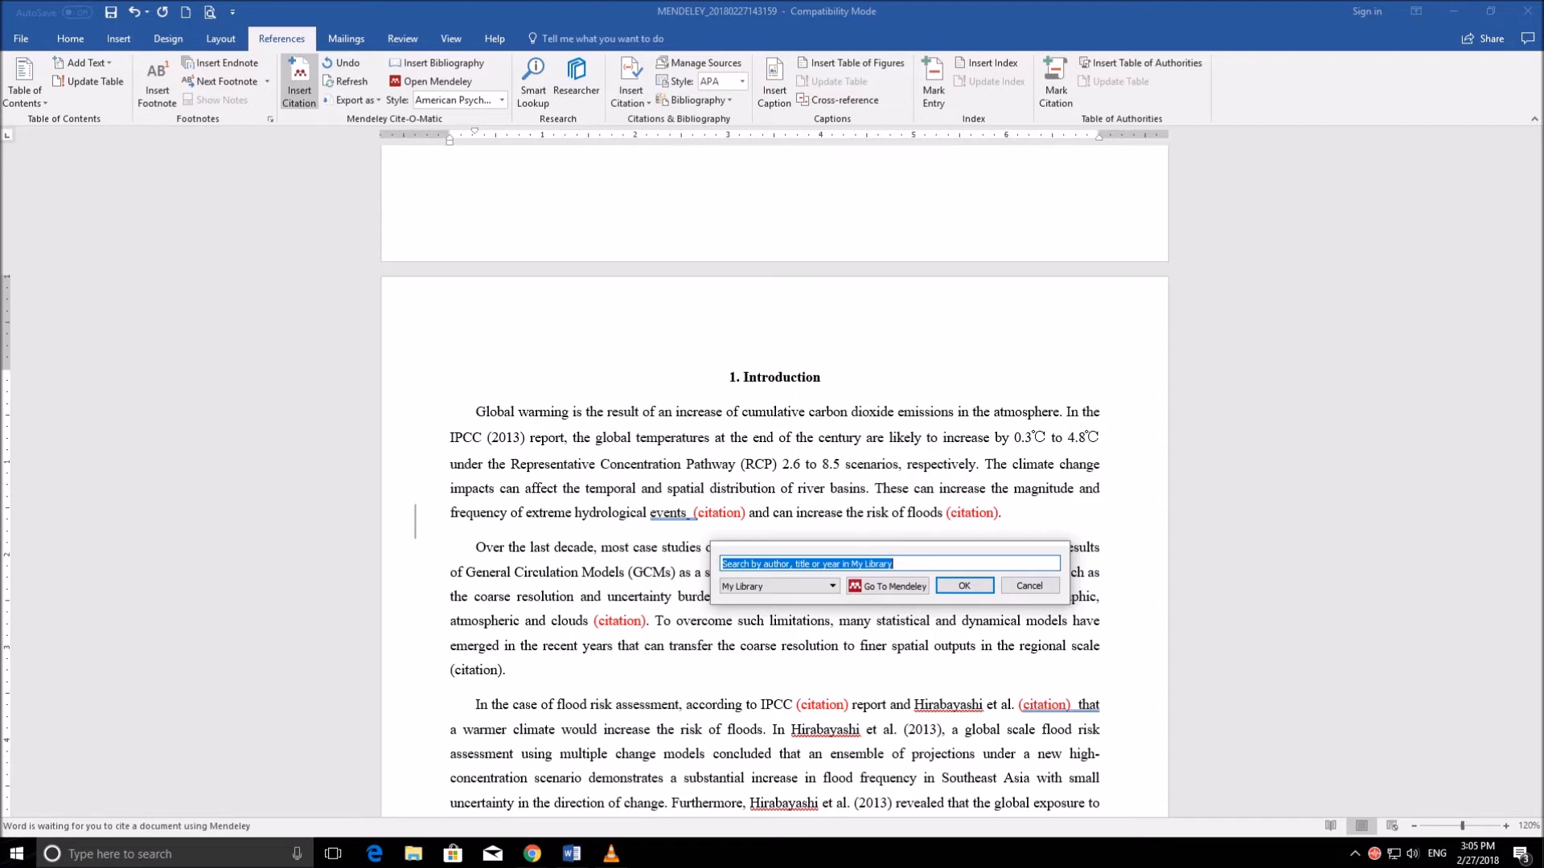
pyautogui.write('babel')
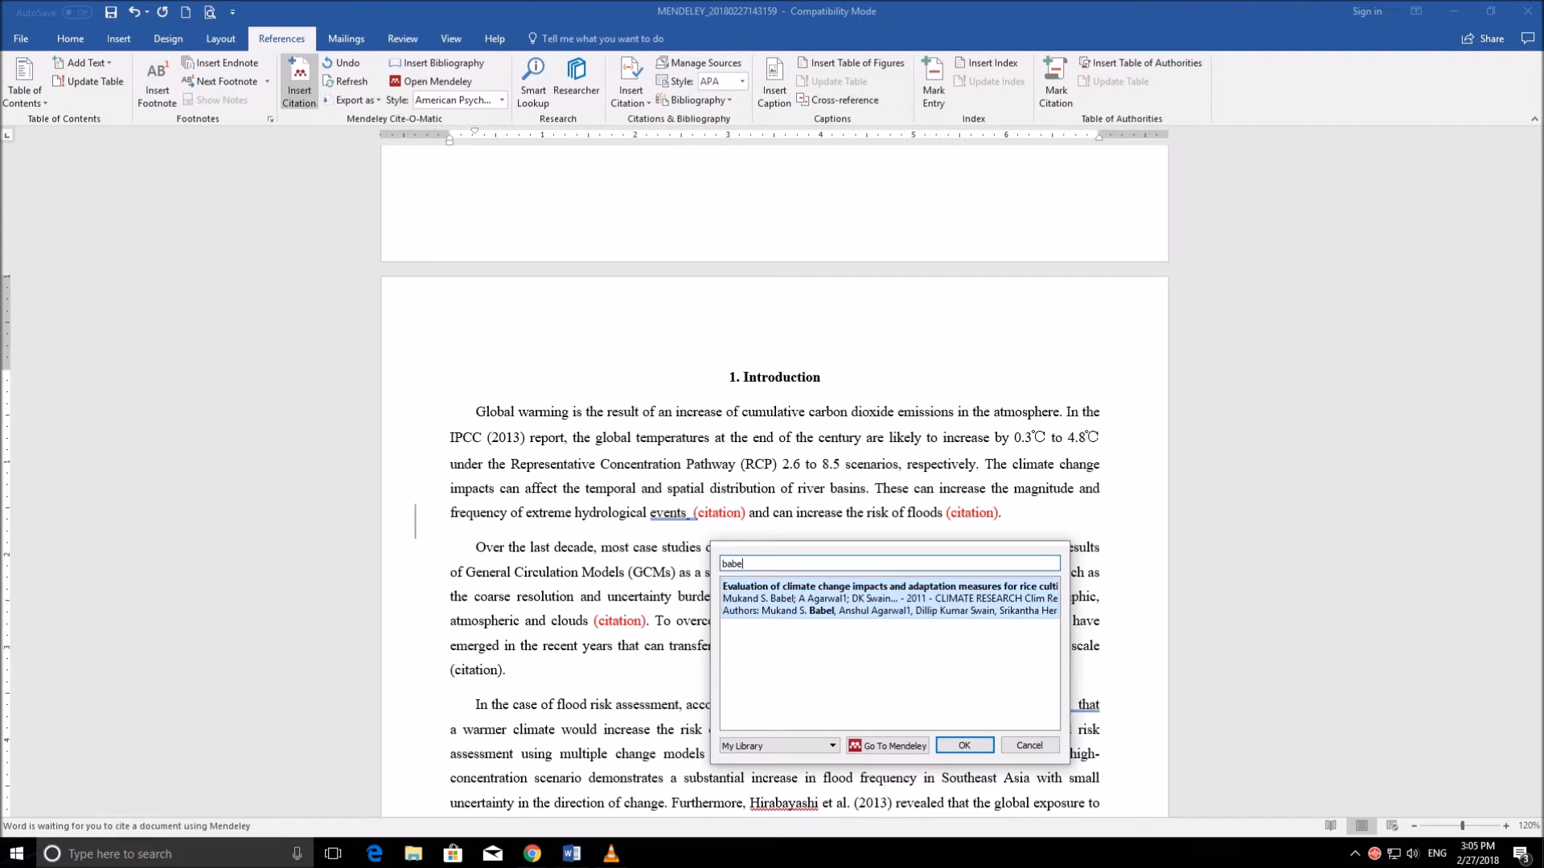
pyautogui.press('Return')
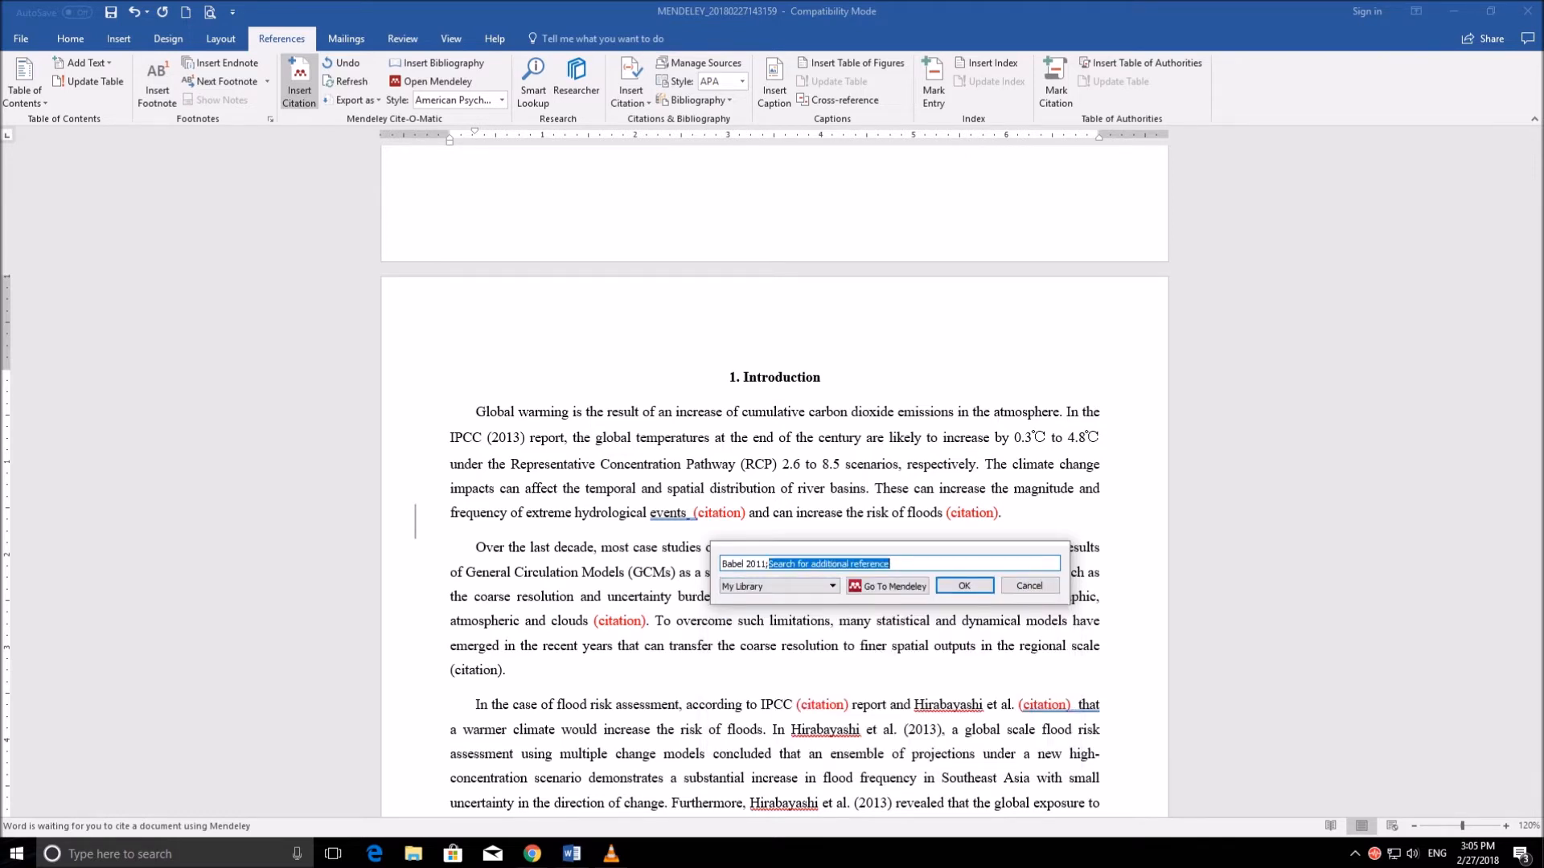
pyautogui.write('dau')
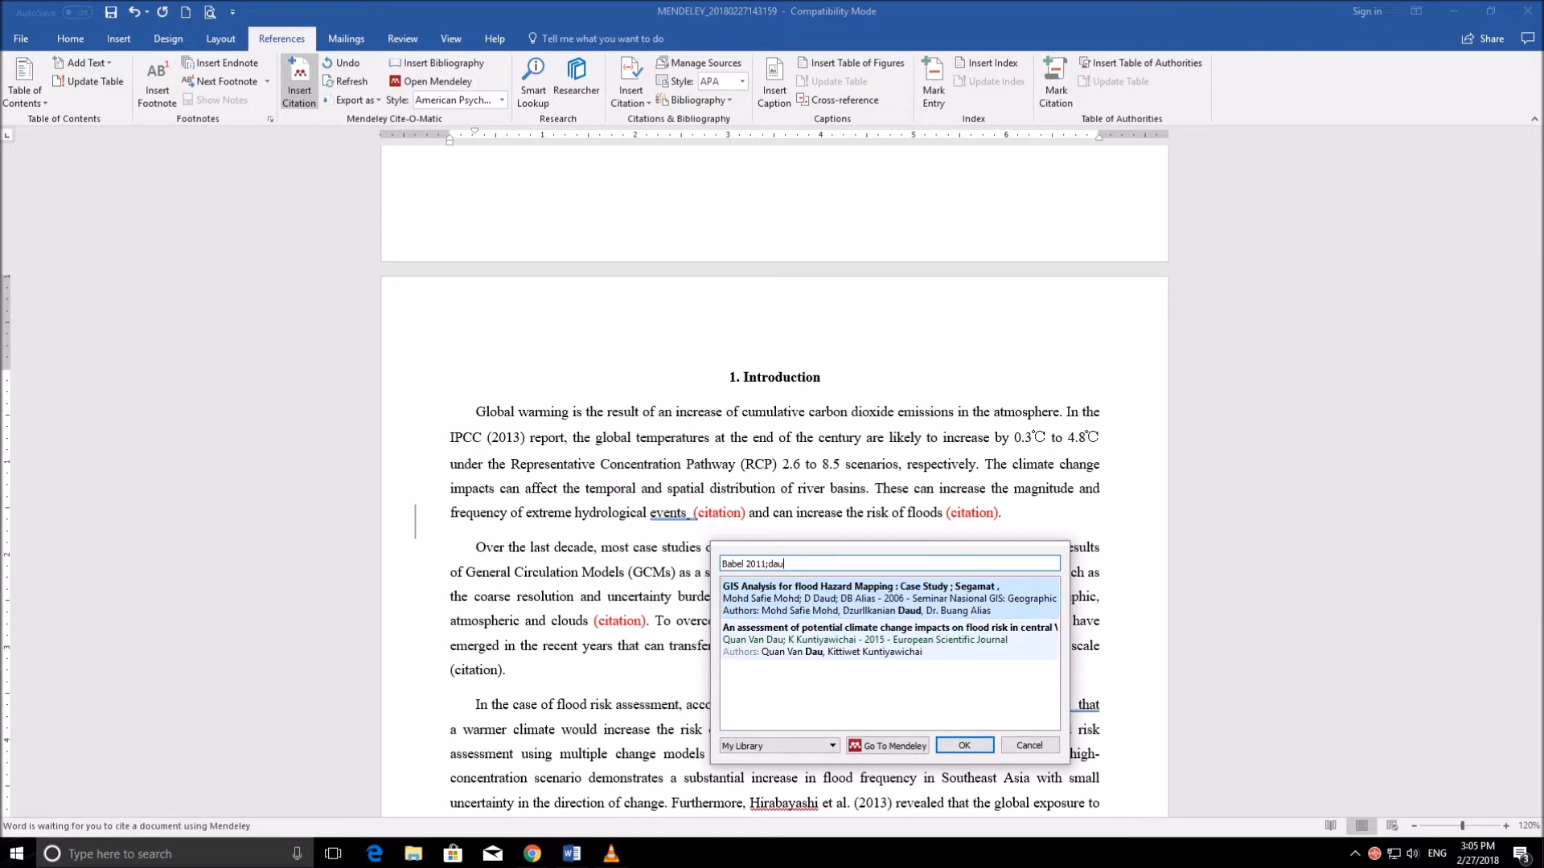
pyautogui.press('Return')
pyautogui.press('Return')
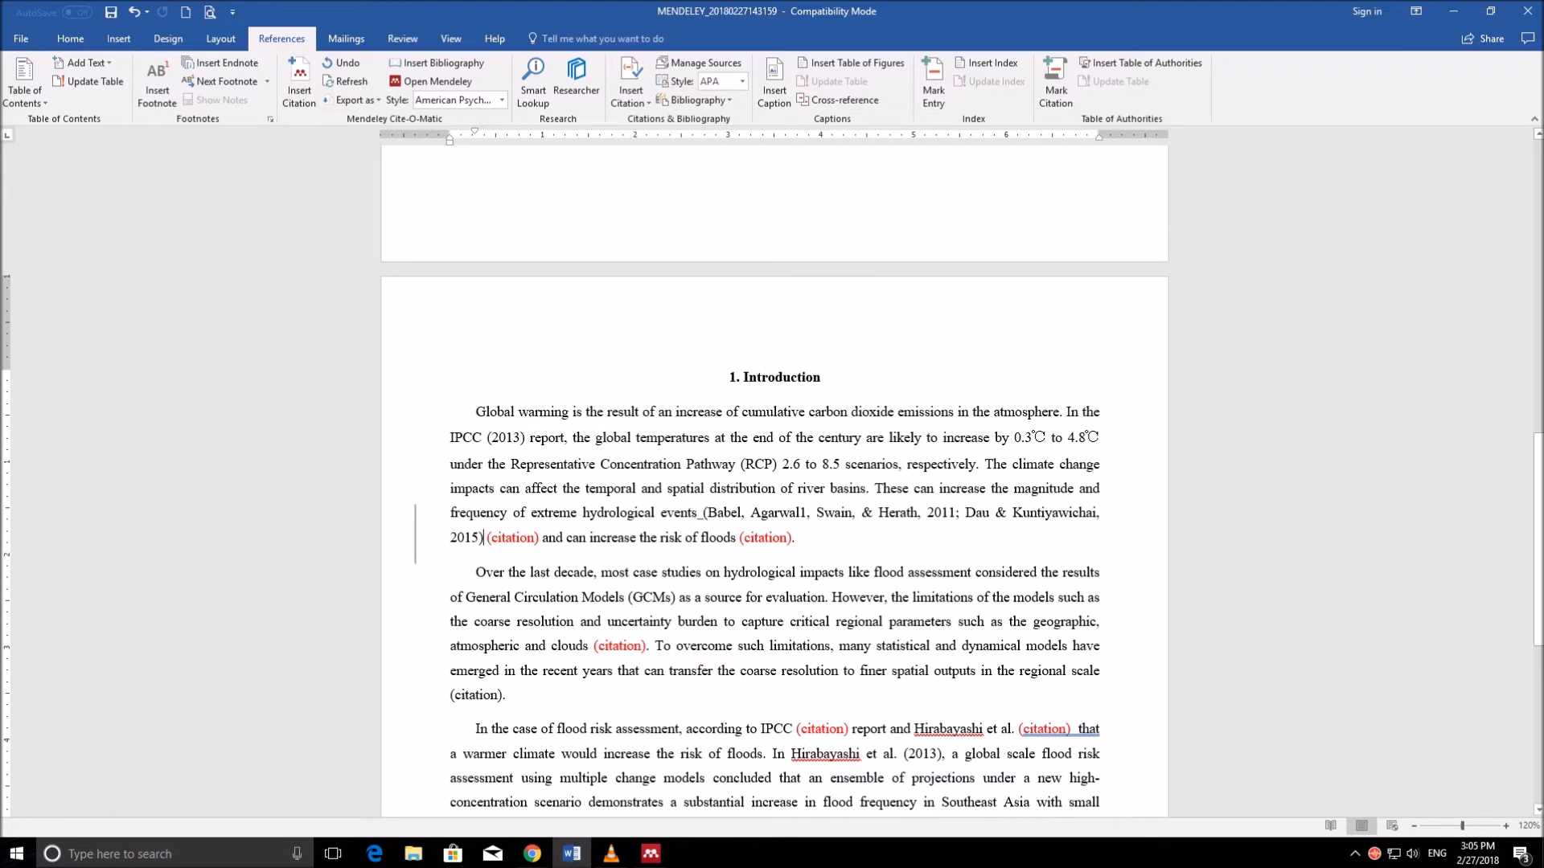
# - Delete the red "(citation)" placeholder that follows the new citation after "hydrological events"
pyautogui.press('BackSpace')
pyautogui.press('BackSpace')
pyautogui.press('BackSpace')
pyautogui.press('BackSpace')
pyautogui.press('BackSpace')
pyautogui.press('BackSpace')
pyautogui.press('BackSpace')
pyautogui.press('BackSpace')
pyautogui.press('BackSpace')
pyautogui.press('BackSpace')
pyautogui.press('BackSpace')
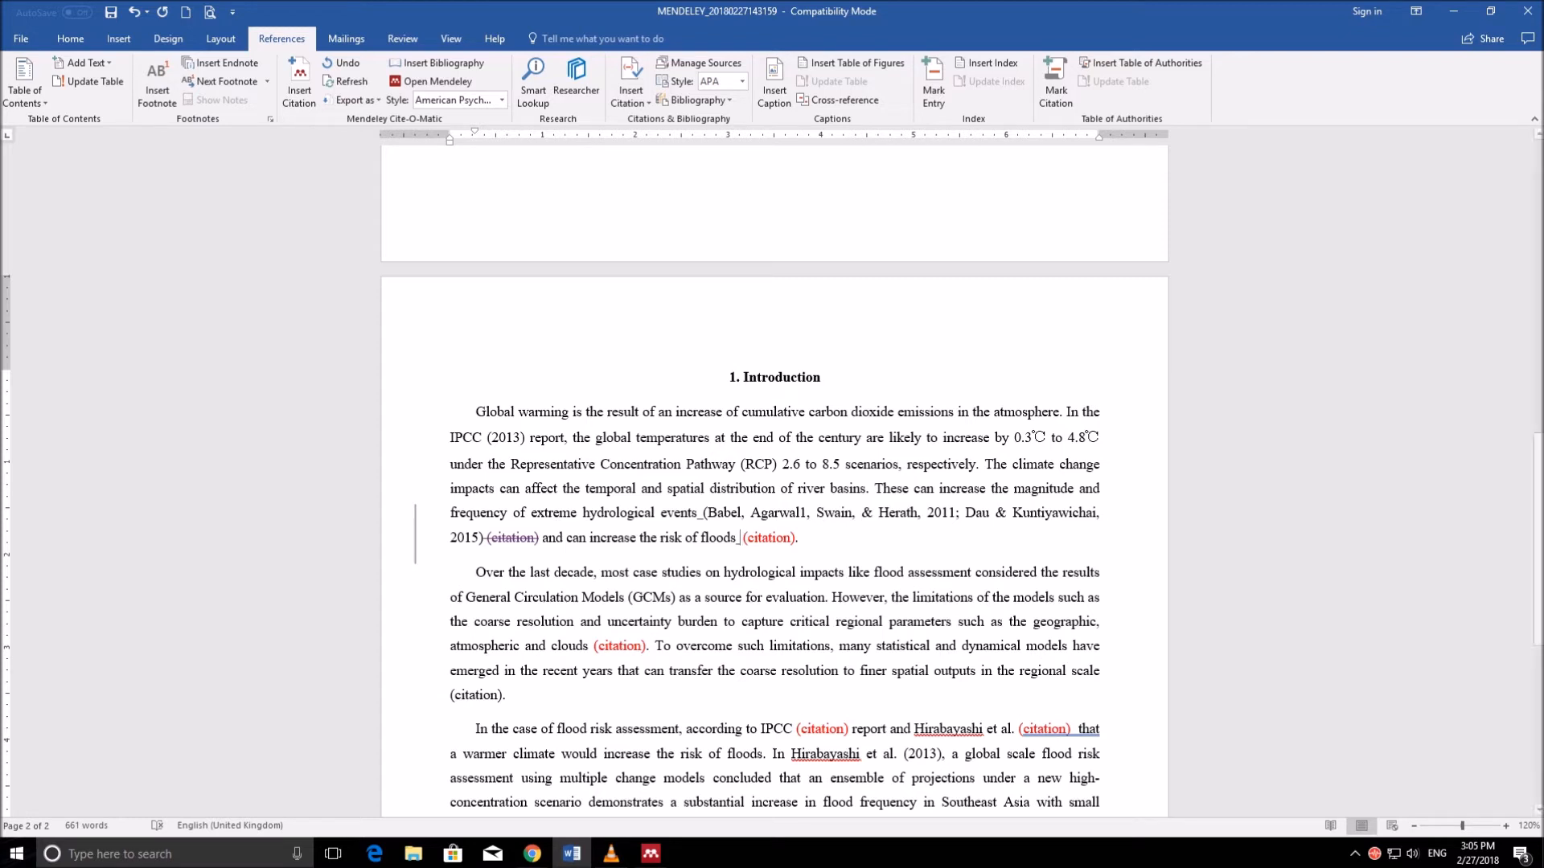
# - Insert a Mendeley citation for the 2013 paper "Global flood risk under climate change" after "increase the risk of floods" in the first paragraph
pyautogui.click(299, 81)
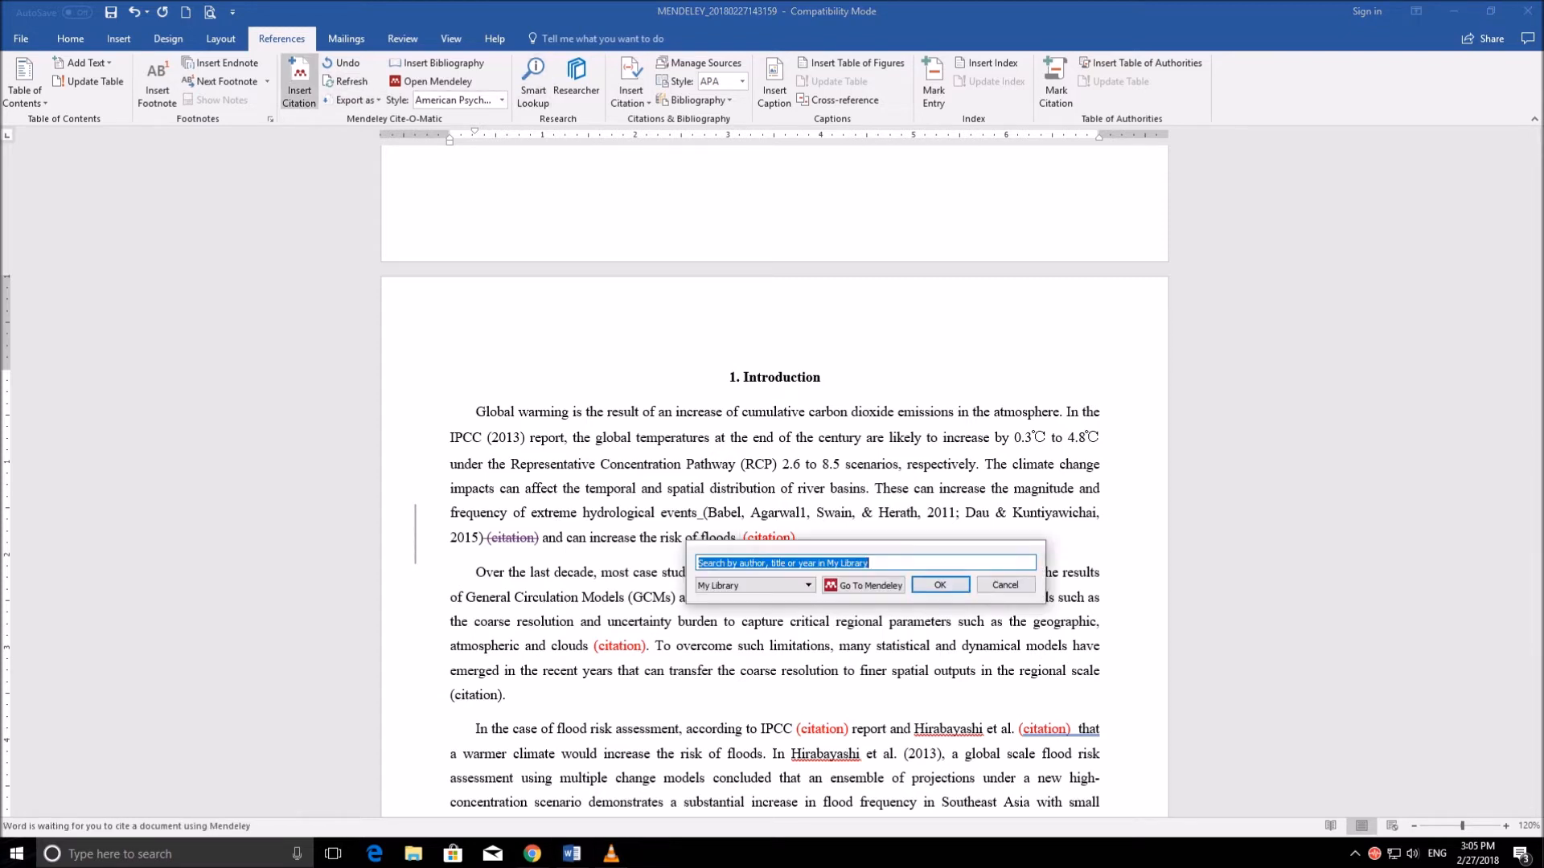
pyautogui.write('hira')
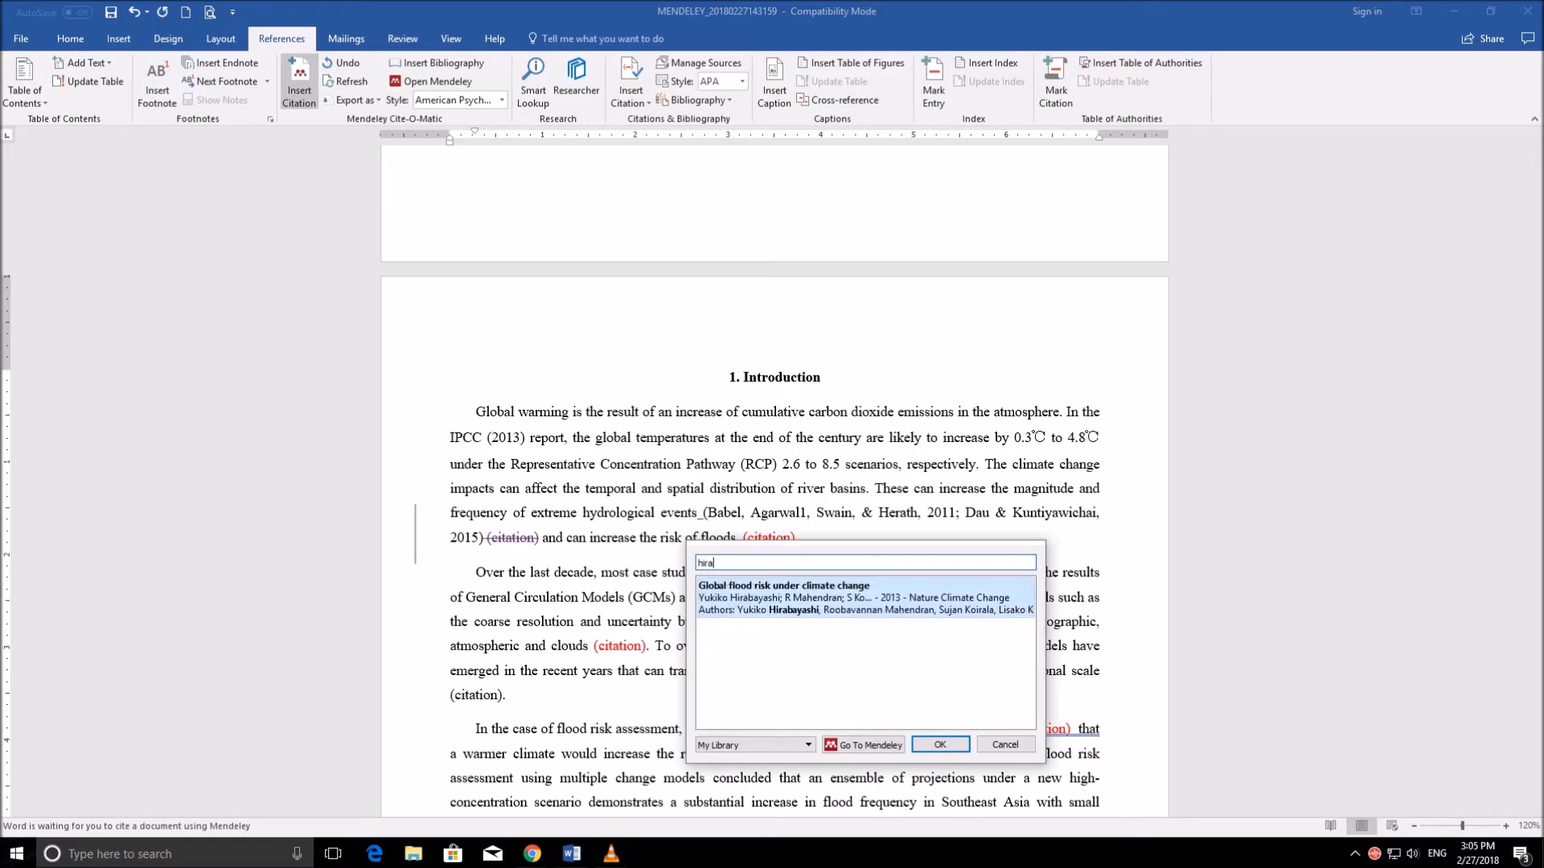
pyautogui.press('Return')
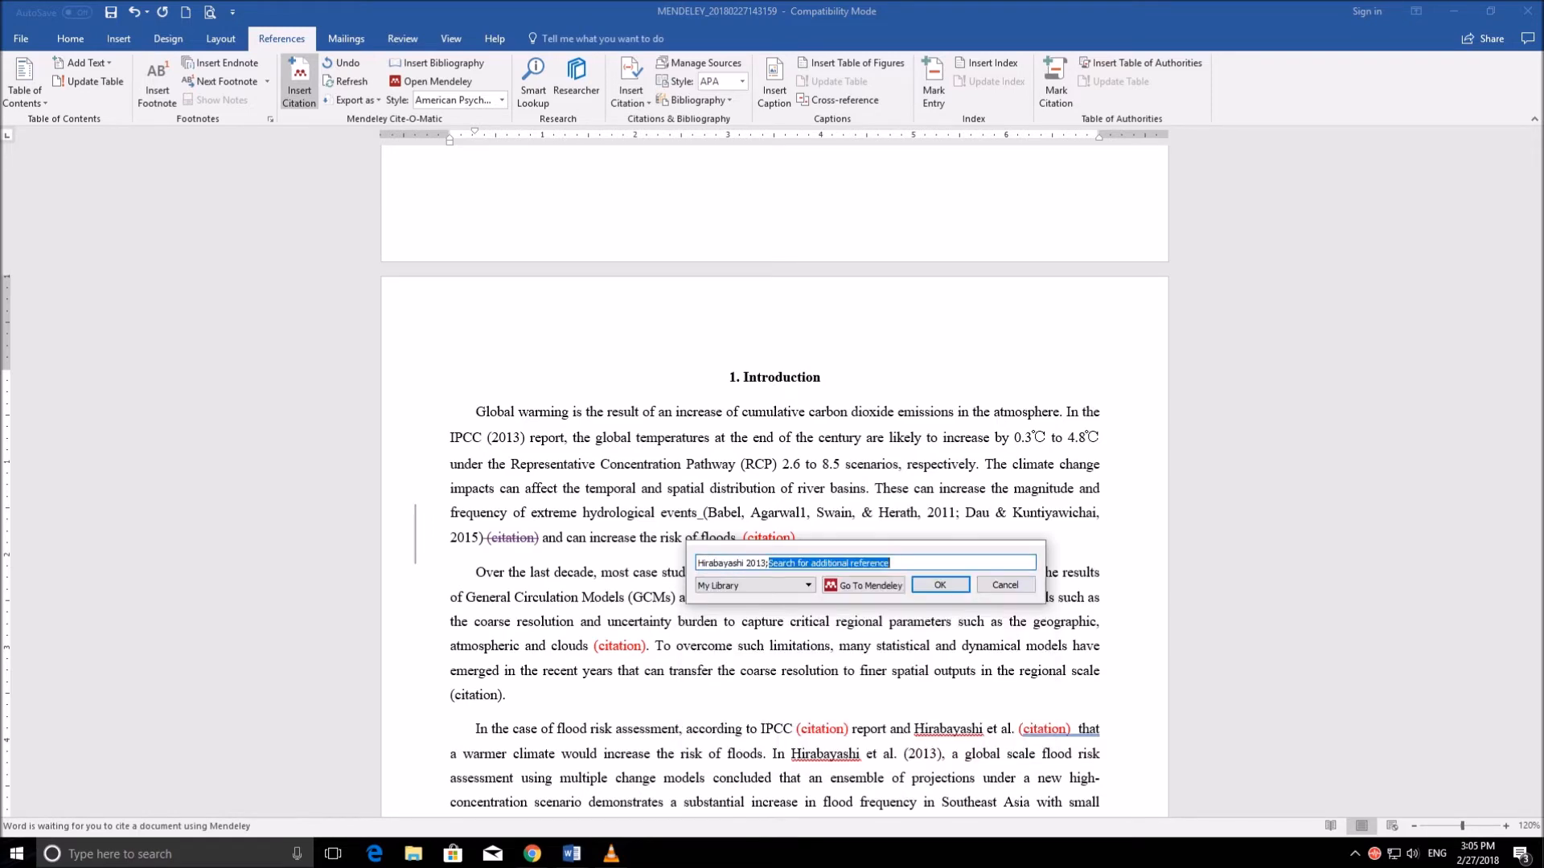
pyautogui.press('Return')
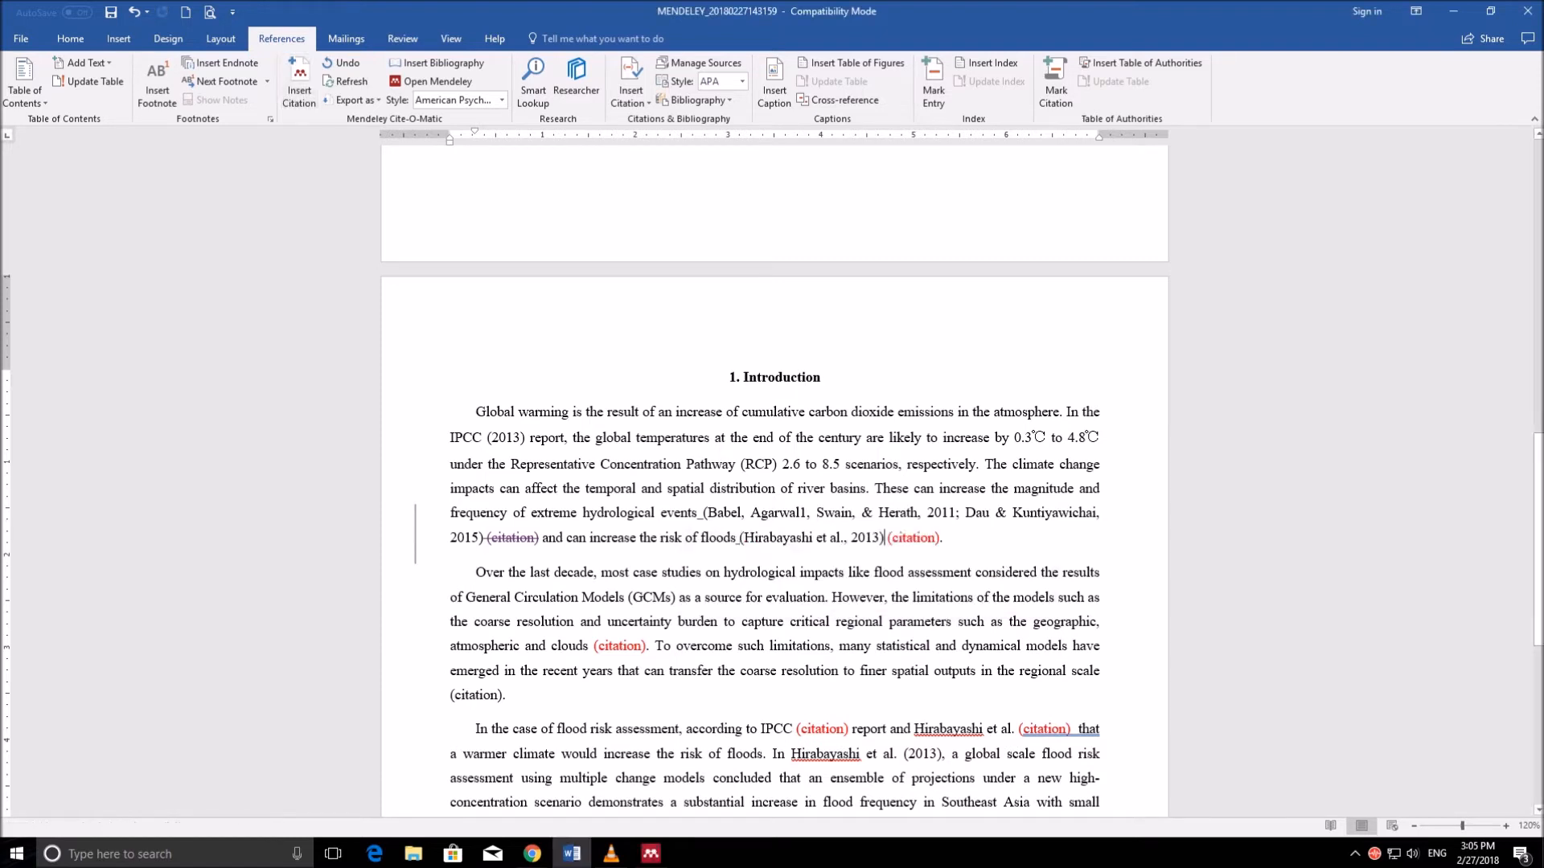
# - Delete the red "(citation)" placeholder at the end of the first Introduction paragraph
pyautogui.press('Delete')
pyautogui.press('Delete')
pyautogui.press('Delete')
pyautogui.press('Delete')
pyautogui.press('Delete')
pyautogui.press('Delete')
pyautogui.press('Delete')
pyautogui.press('Delete')
pyautogui.press('Delete')
pyautogui.press('Delete')
pyautogui.press('Delete')
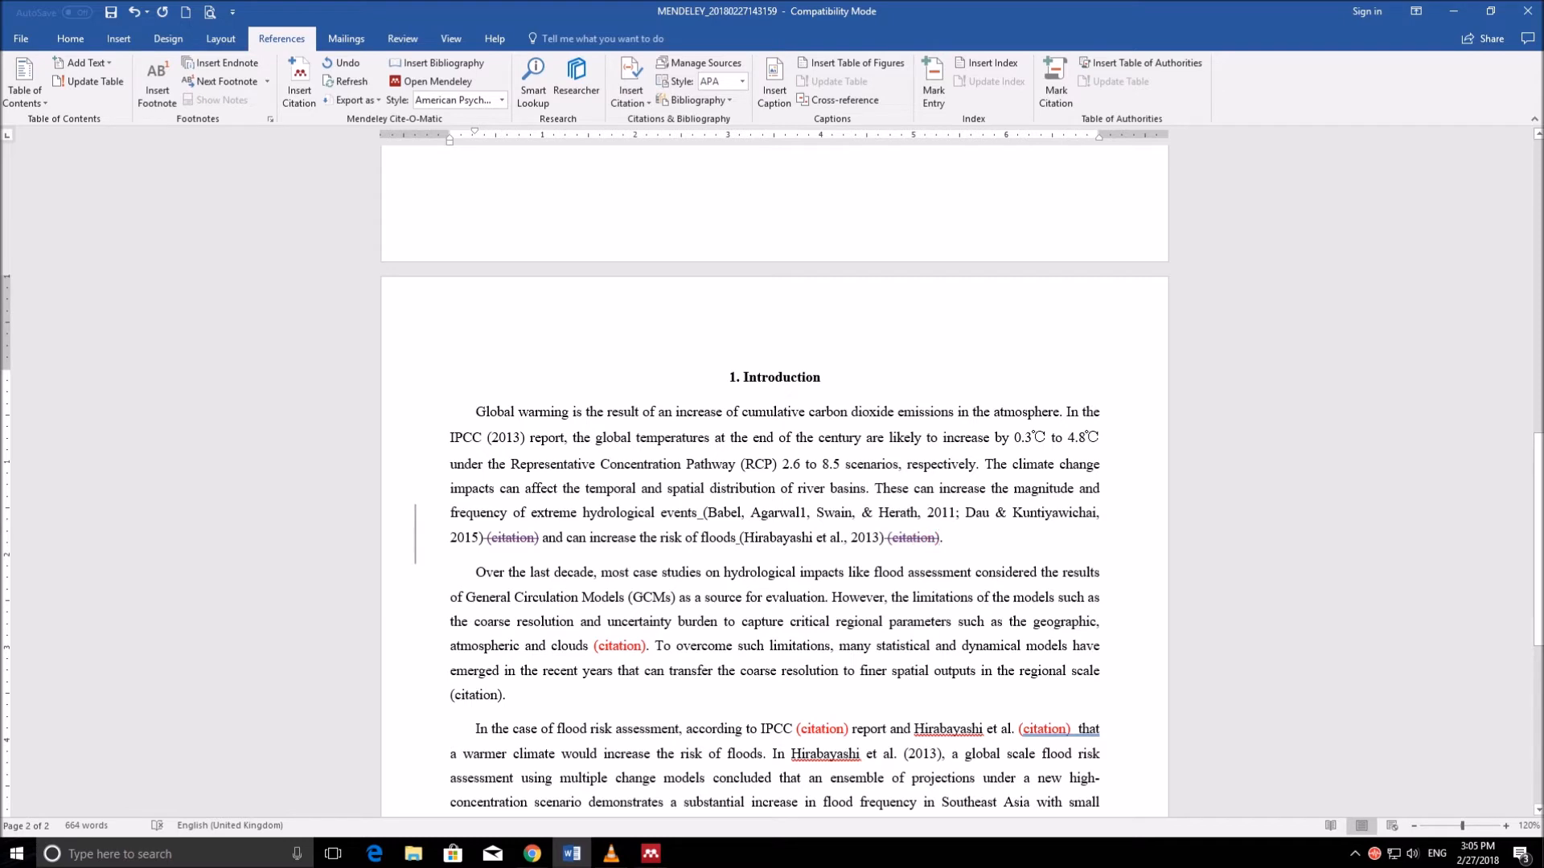
# - Insert a Mendeley citation for the 2015 paper on potential climate change impacts on flood risk after "atmospheric and clouds" in the second paragraph
pyautogui.scroll(-2, 774, 483)
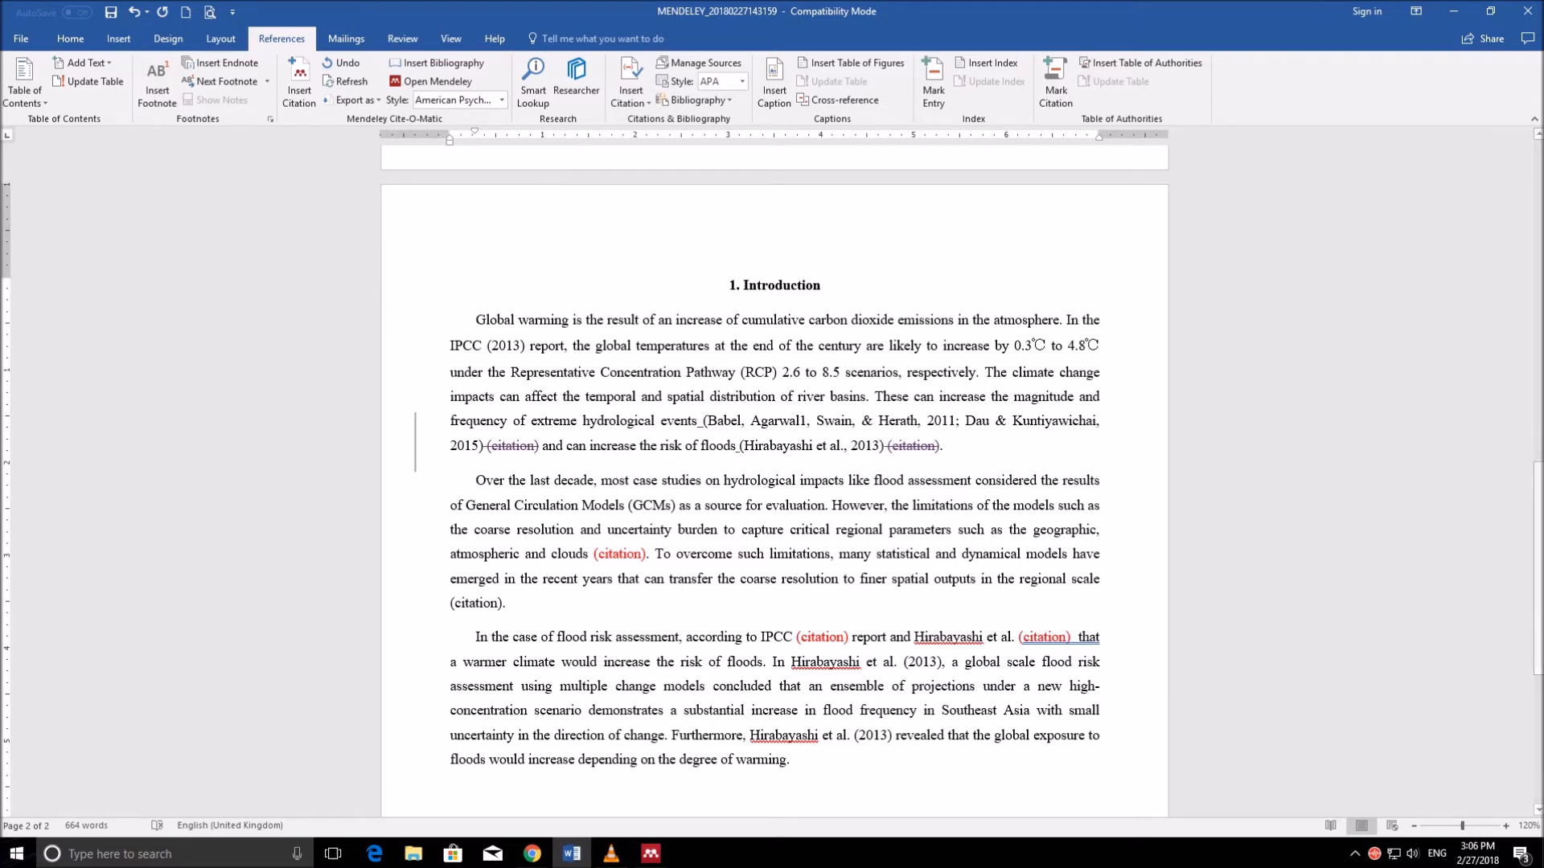
pyautogui.click(299, 80)
pyautogui.write('dau')
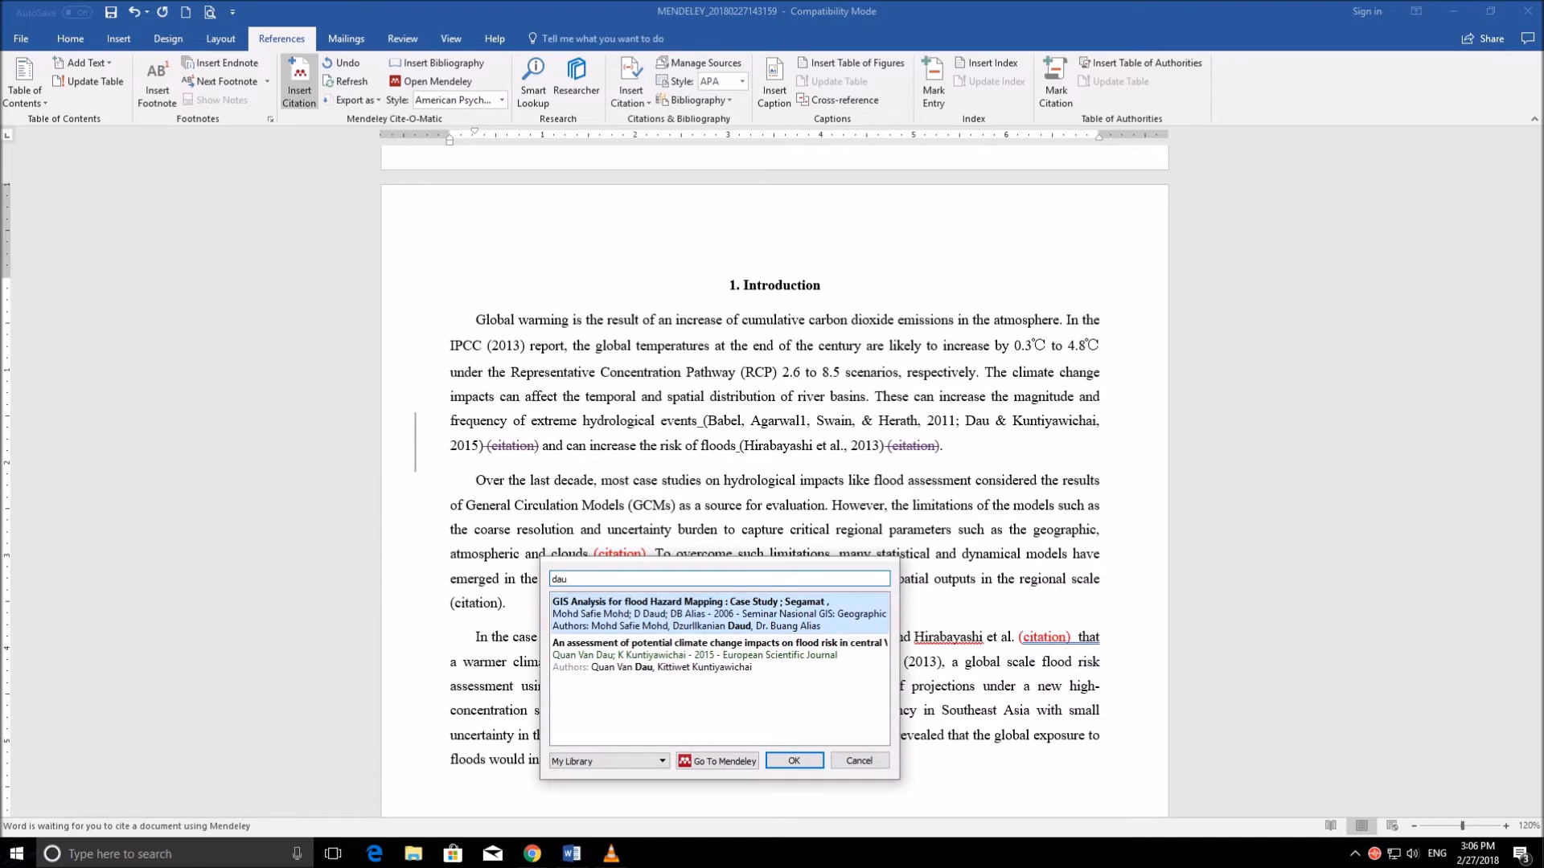
pyautogui.press('Return')
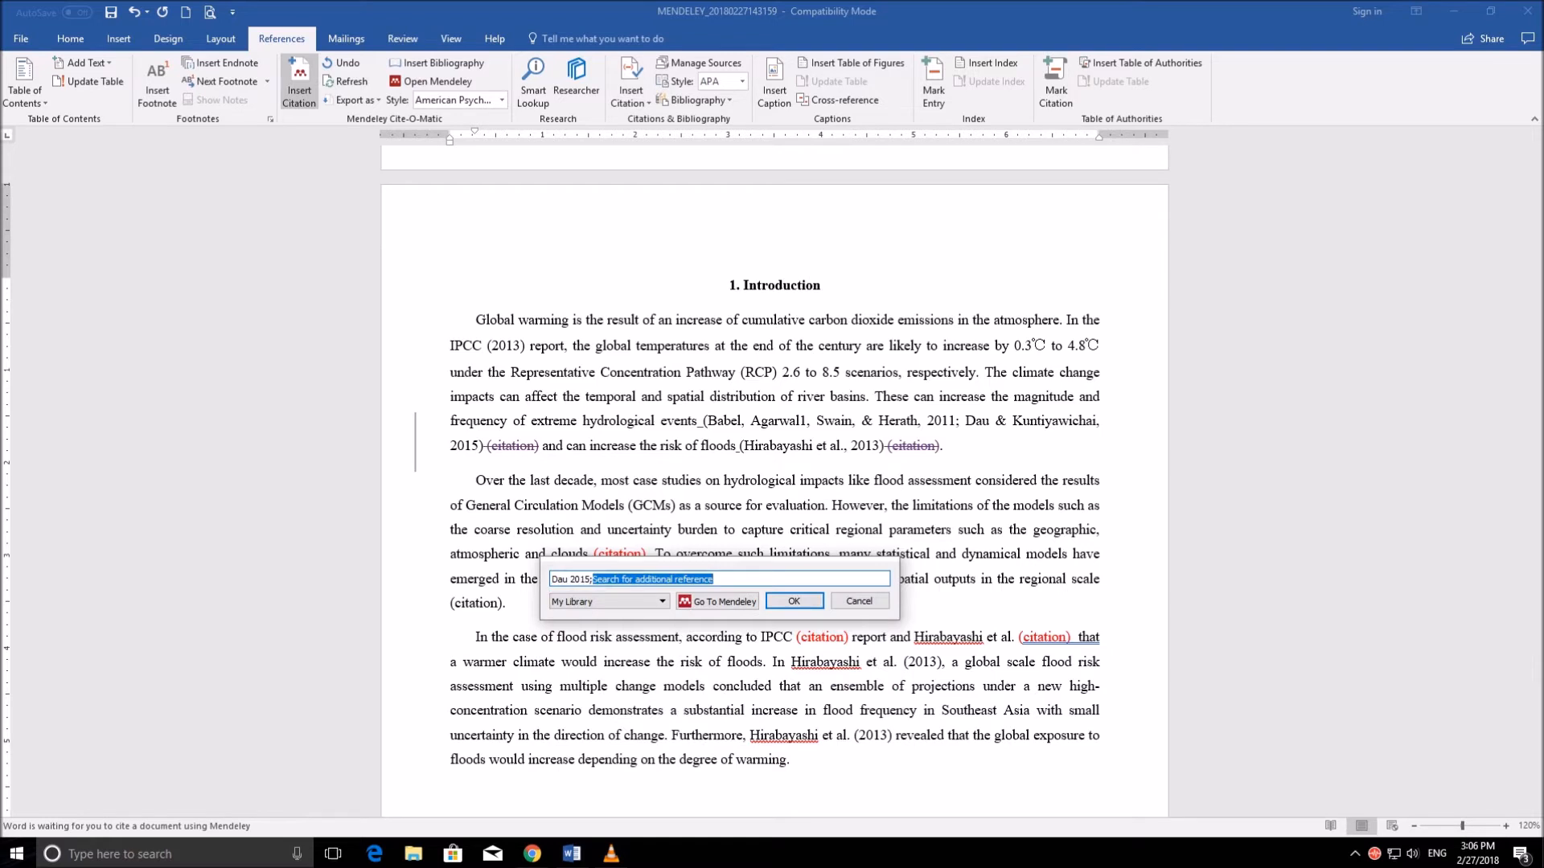
pyautogui.press('Return')
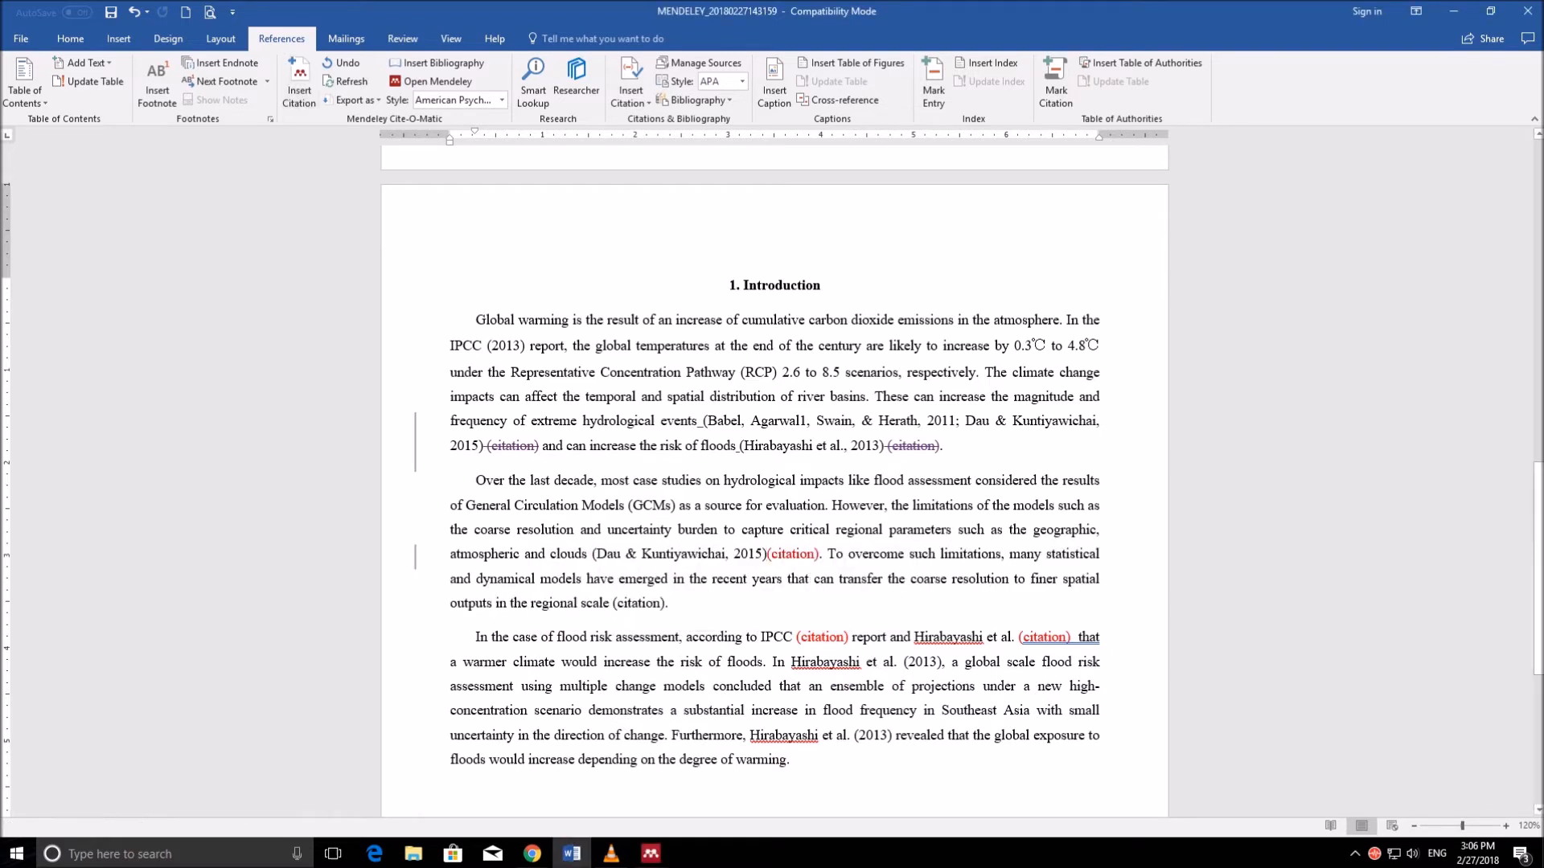
# - Delete the red "(citation)" placeholder following the new citation after "atmospheric and clouds"
pyautogui.press('Delete')
pyautogui.press('Delete')
pyautogui.press('Delete')
pyautogui.press('Delete')
pyautogui.press('Delete')
pyautogui.press('Delete')
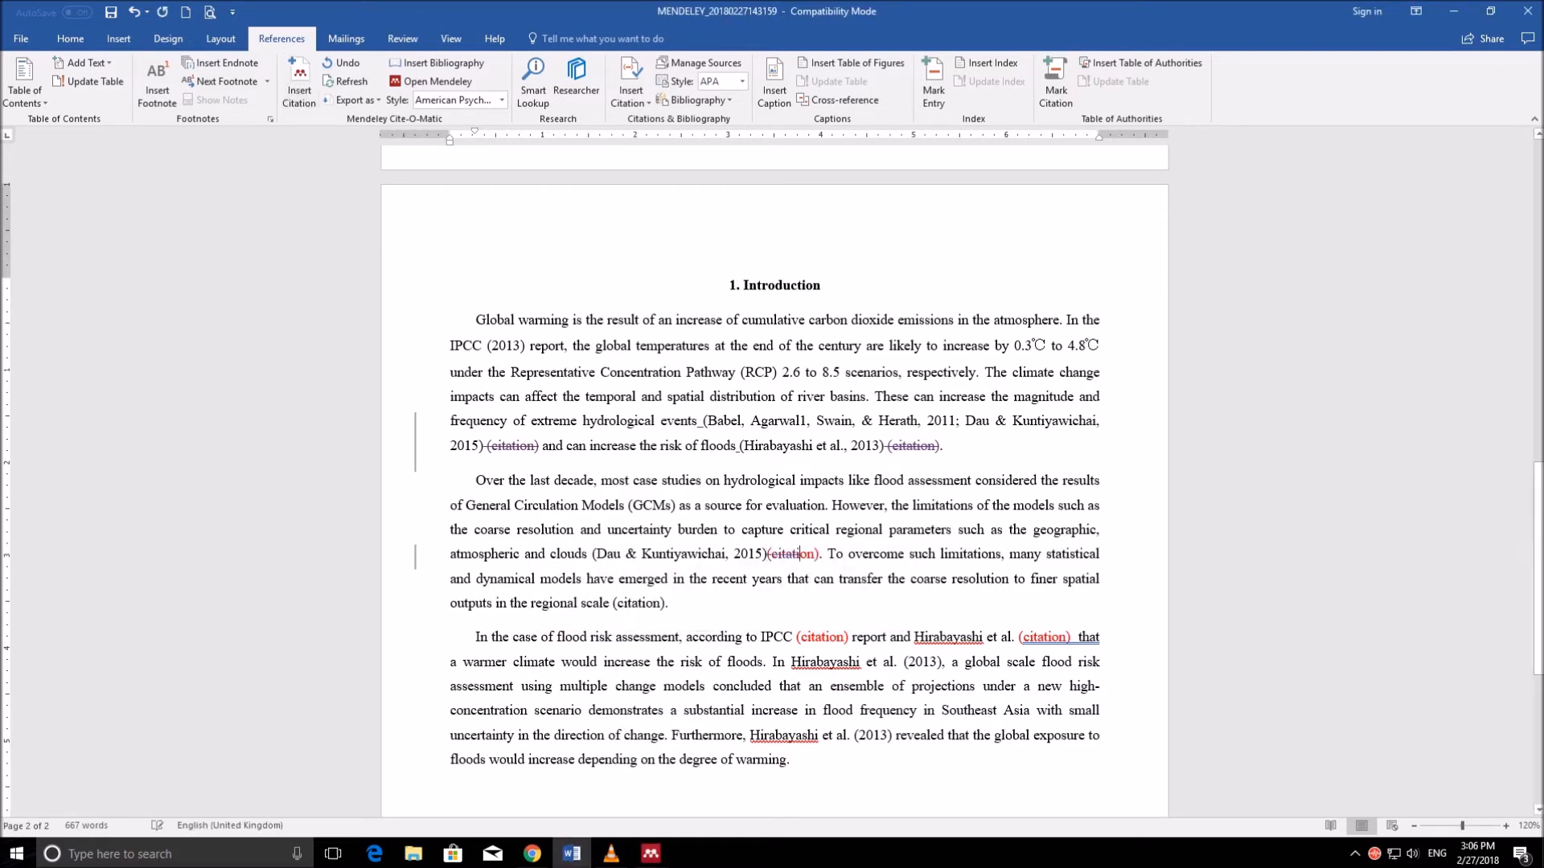
pyautogui.press('Delete')
pyautogui.press('Delete')
pyautogui.press('Delete')
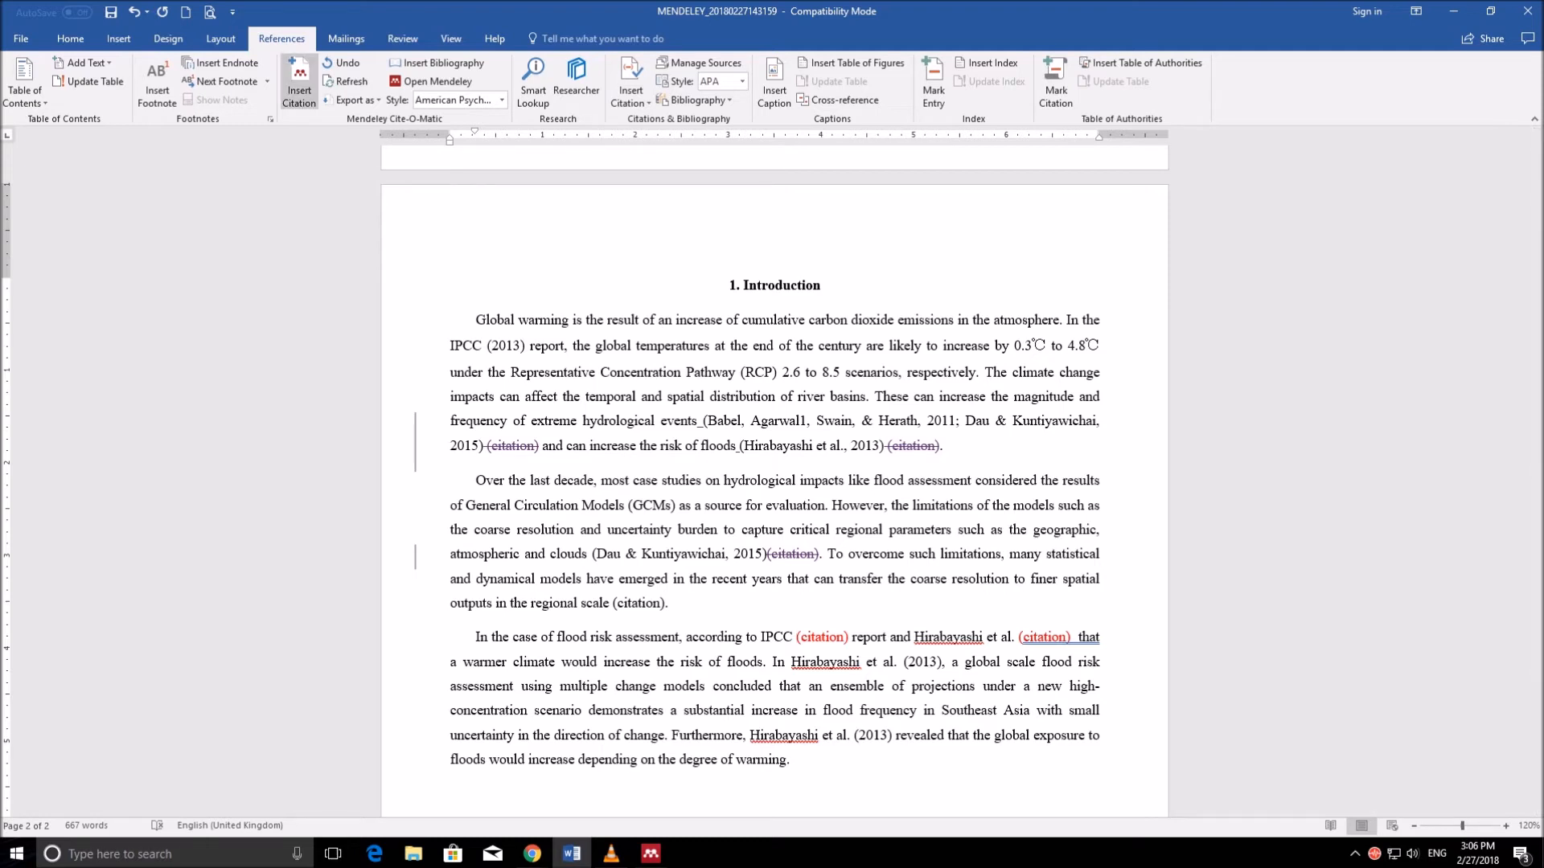
# - Insert an IPCC 2013 Mendeley citation after "according to IPCC" in the third Introduction paragraph
pyautogui.click(299, 85)
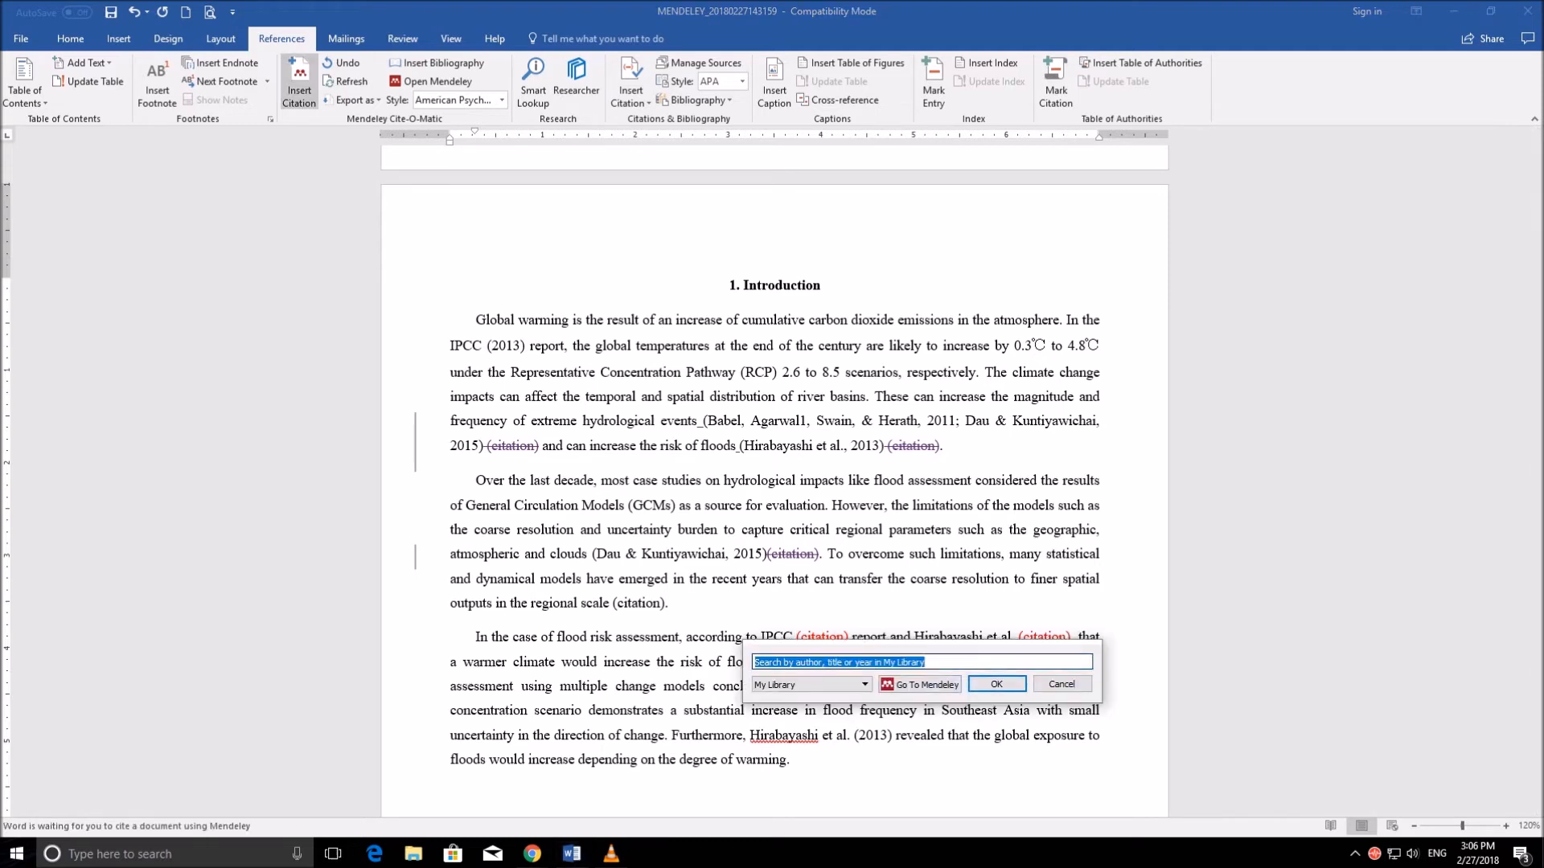
pyautogui.write('IPCC')
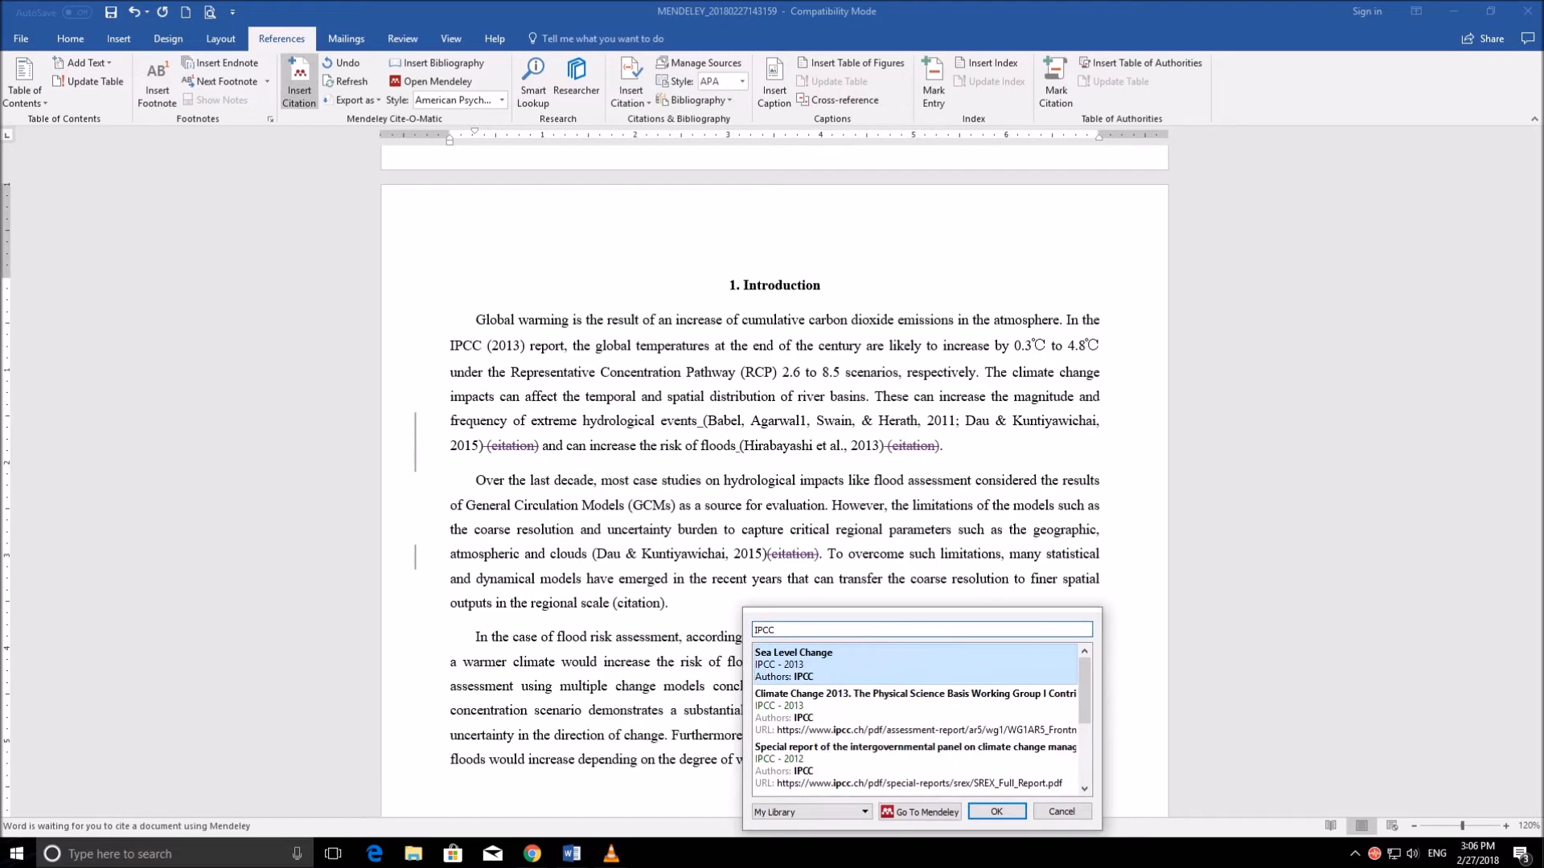
pyautogui.press('Return')
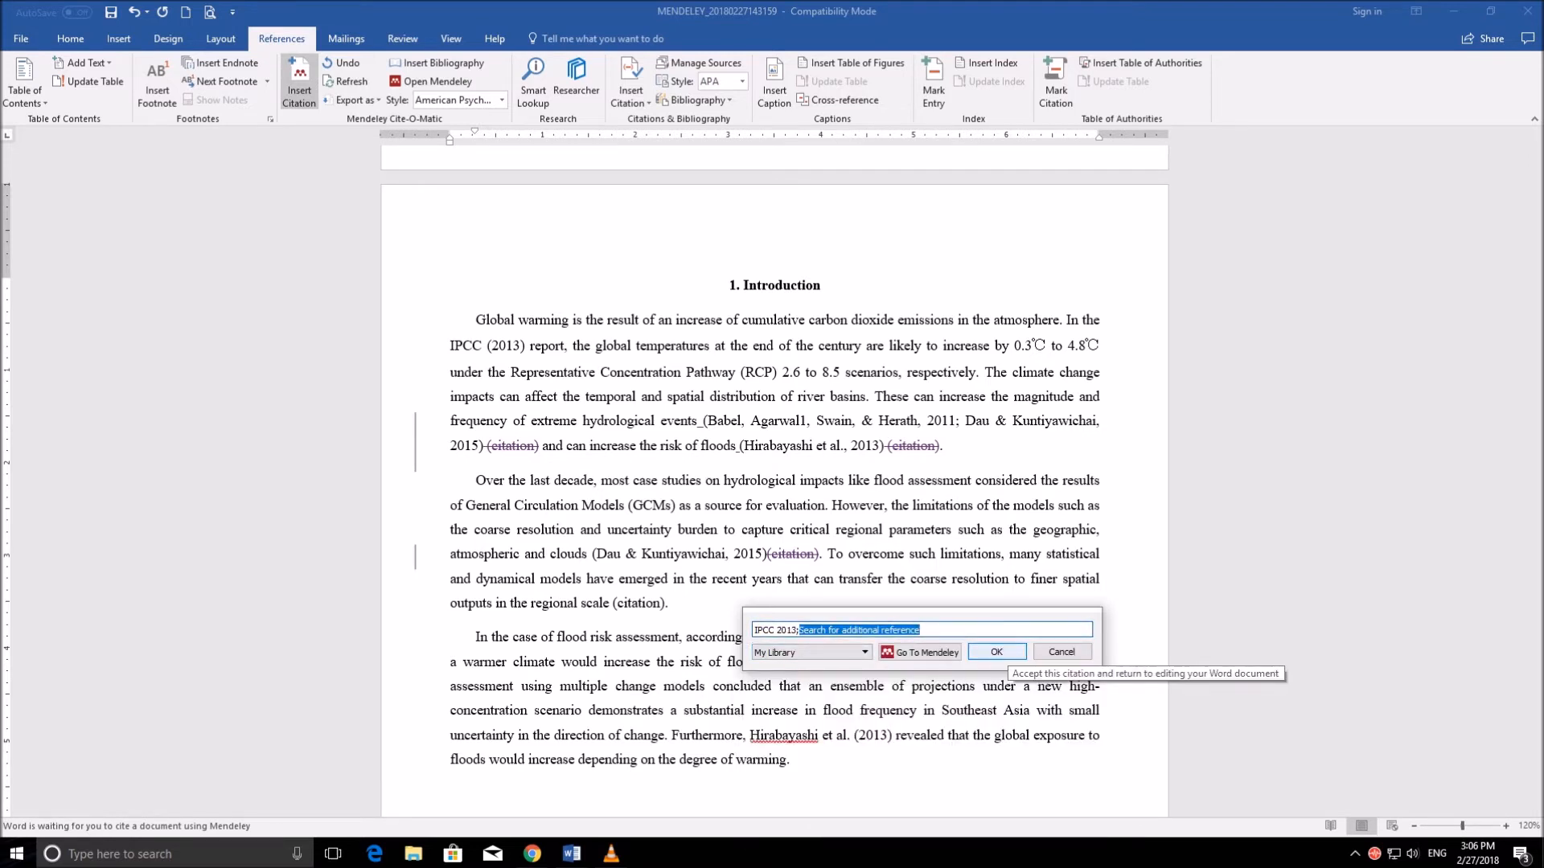
pyautogui.click(996, 653)
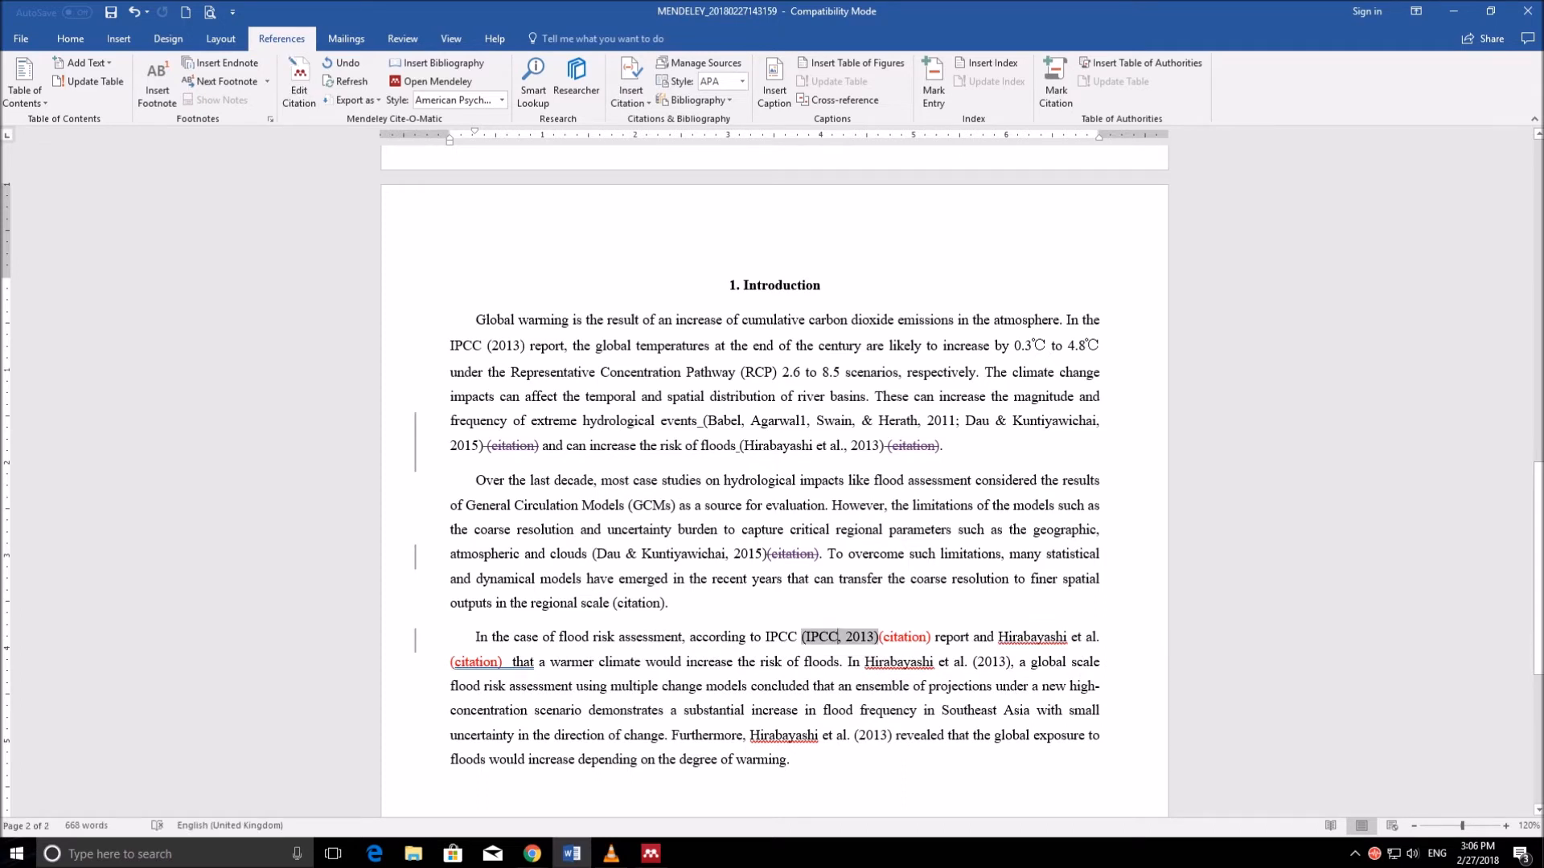
# - Edit the new IPCC citation in the third paragraph to suppress the author, showing only the year (2013)
pyautogui.click(299, 84)
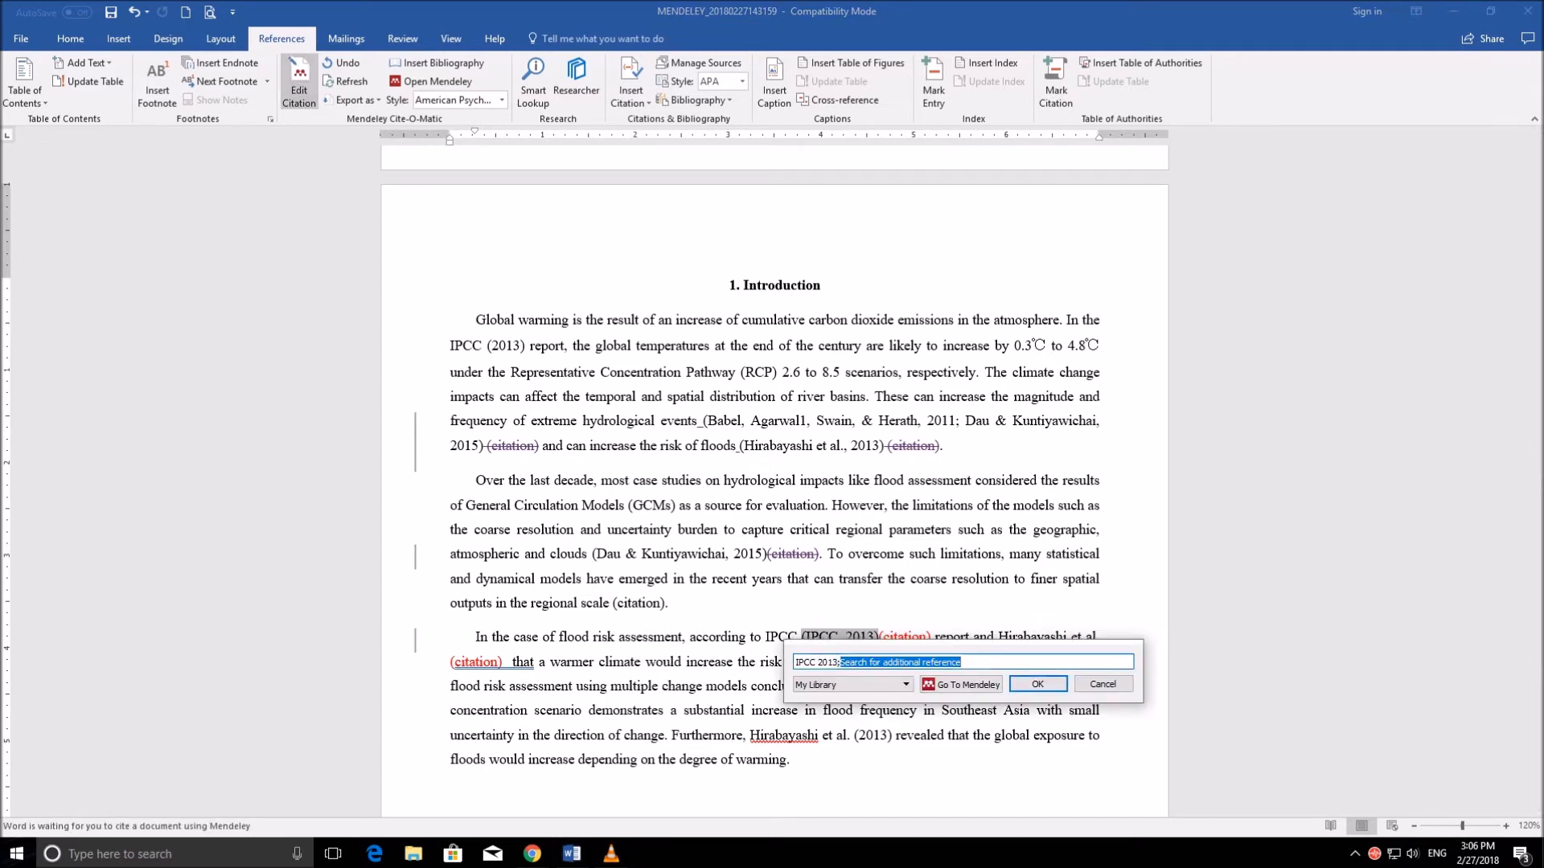
pyautogui.click(816, 662)
pyautogui.click(799, 744)
pyautogui.click(1038, 767)
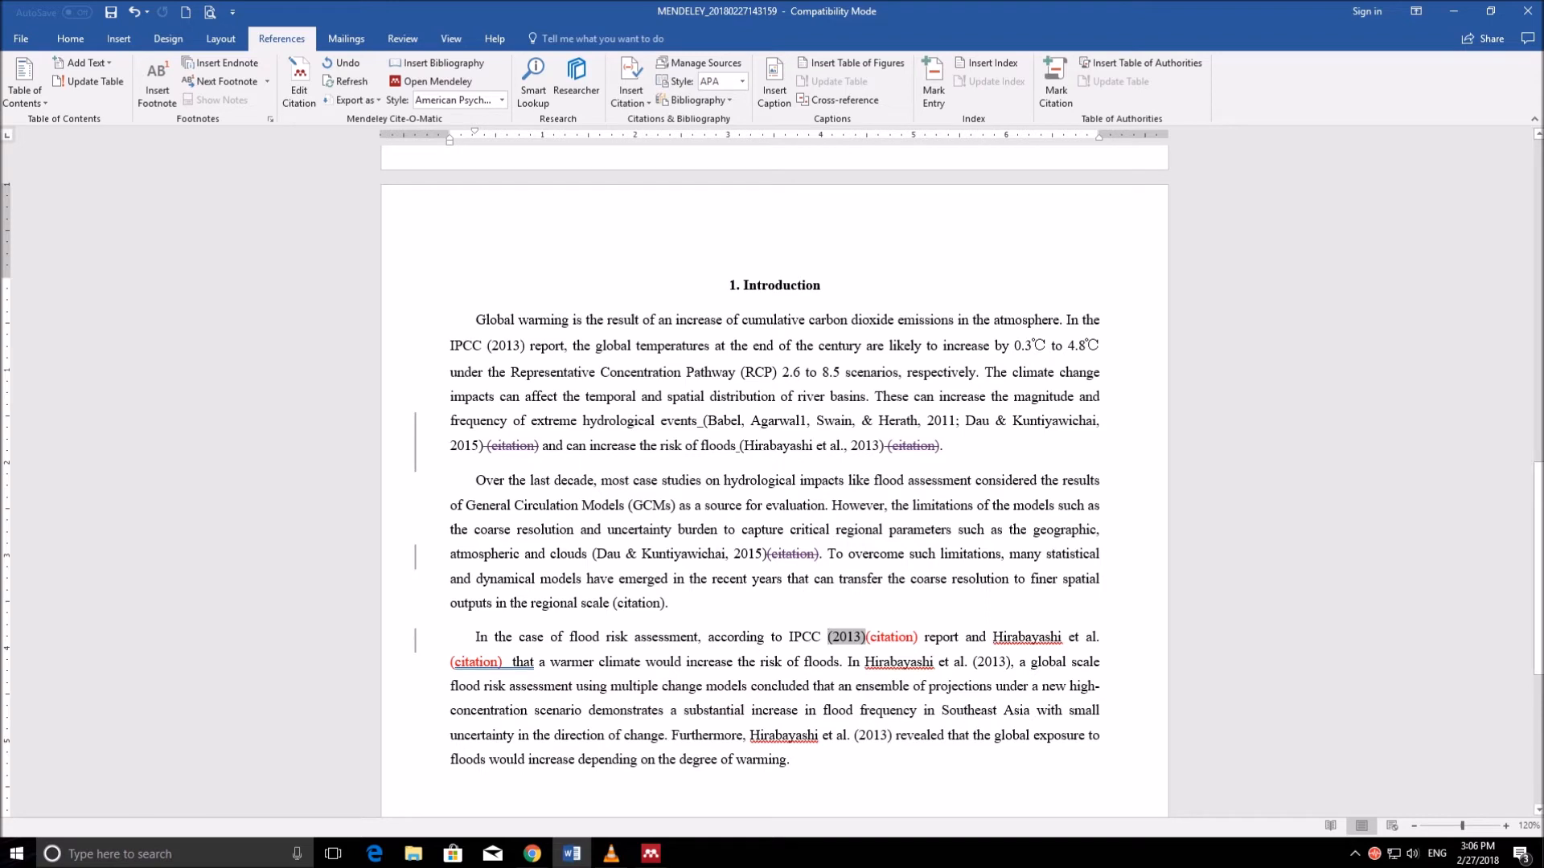
# - Delete the red "(citation)" placeholder following the IPCC (2013) citation in the third Introduction paragraph
pyautogui.click(866, 637)
pyautogui.press('Delete')
pyautogui.press('Delete')
pyautogui.press('Delete')
pyautogui.press('Delete')
pyautogui.press('Delete')
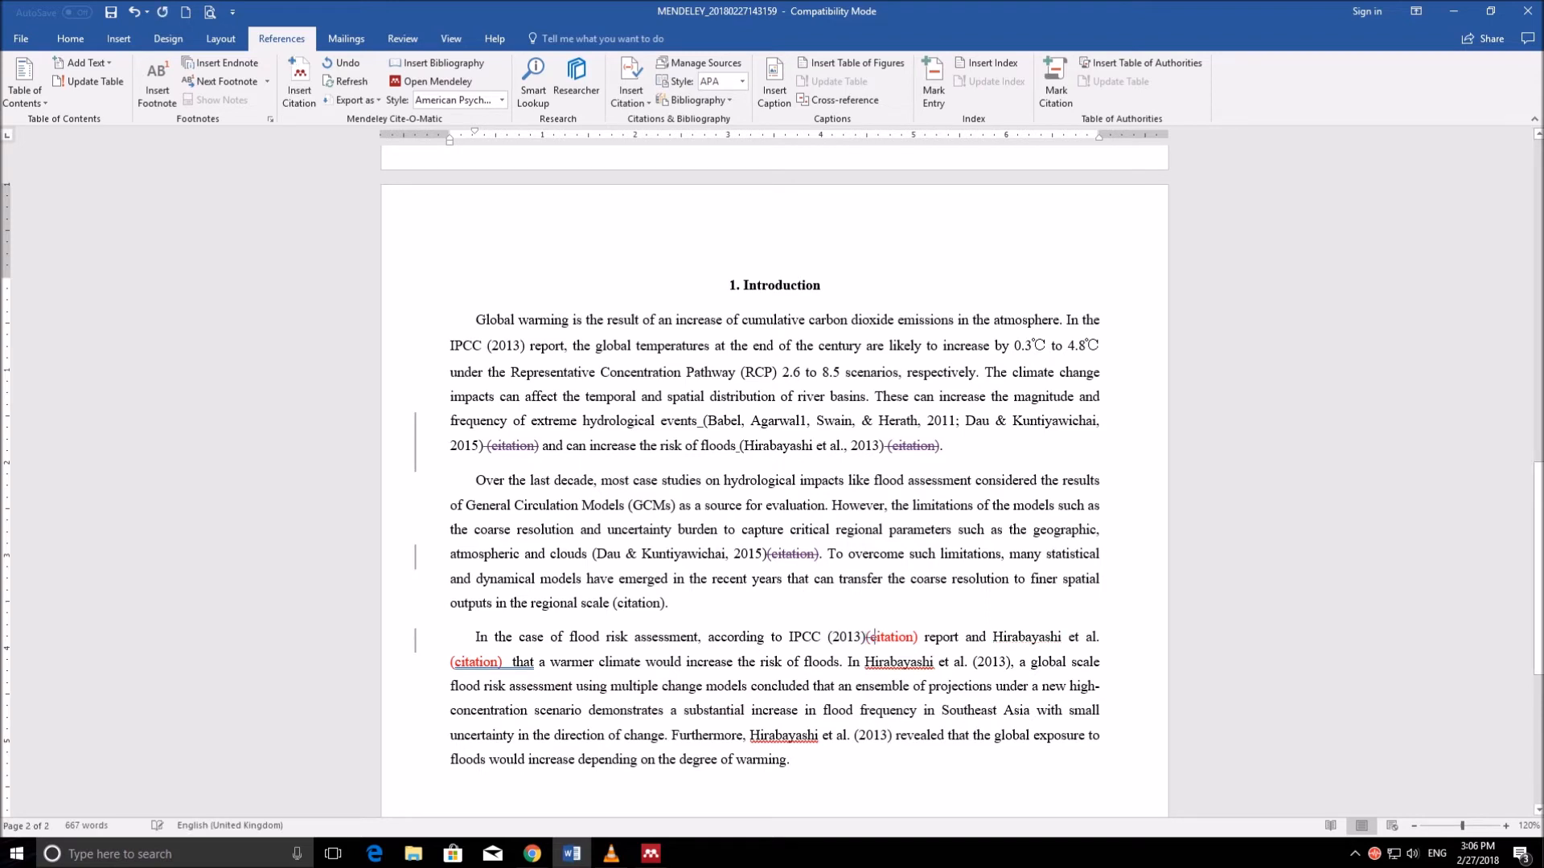
pyautogui.press('Delete')
pyautogui.press('Delete')
pyautogui.press('Delete')
pyautogui.press('Delete')
pyautogui.press('Delete')
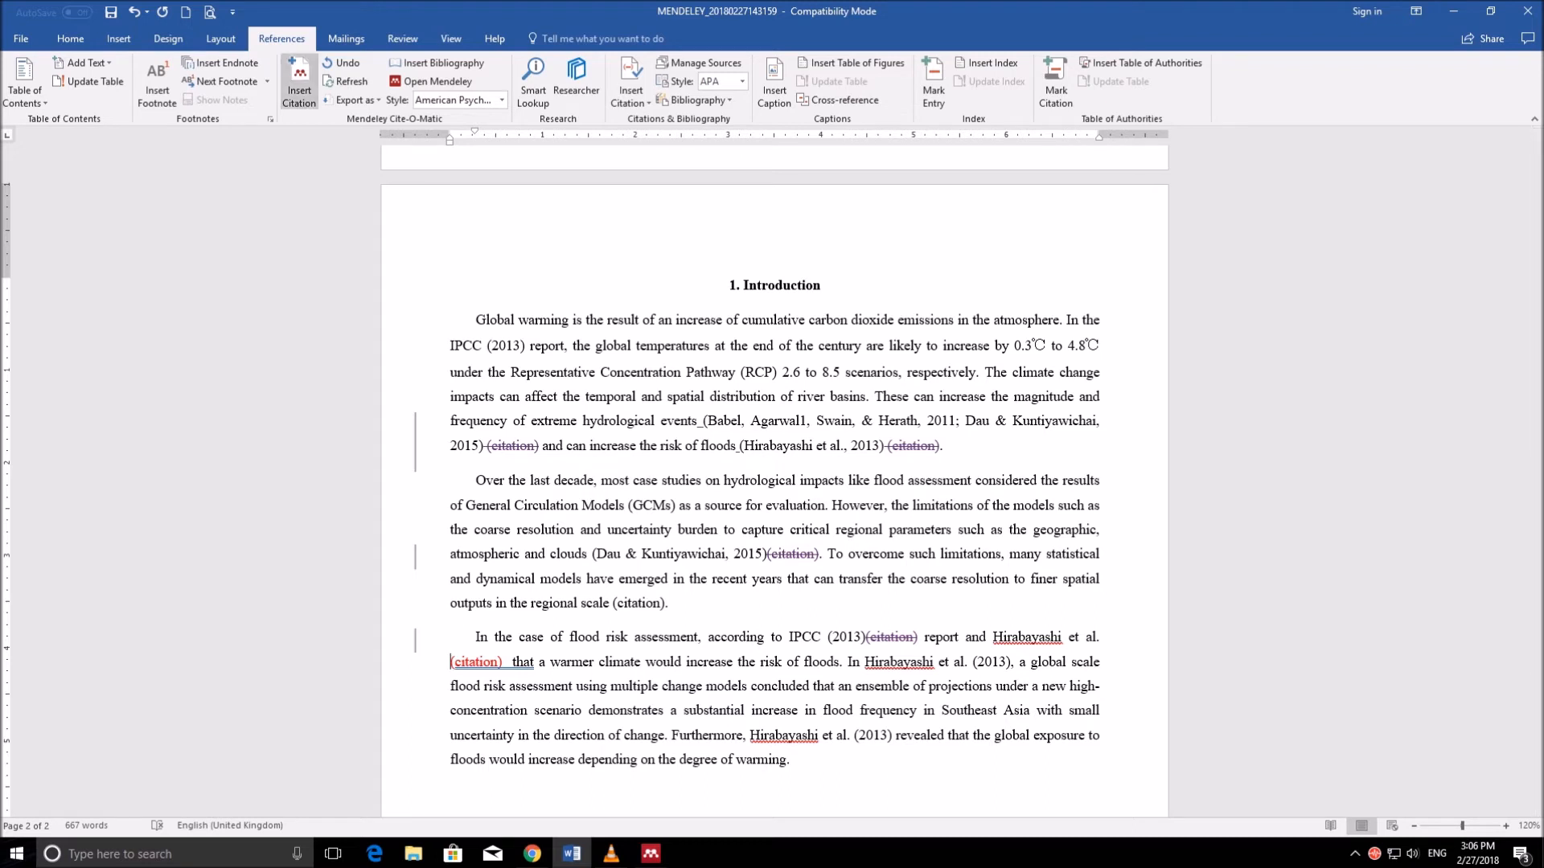
# - Insert a Mendeley citation for "Global flood risk under climate change" (2013) before the third paragraph's remaining red placeholder, with the author suppressed
pyautogui.click(299, 81)
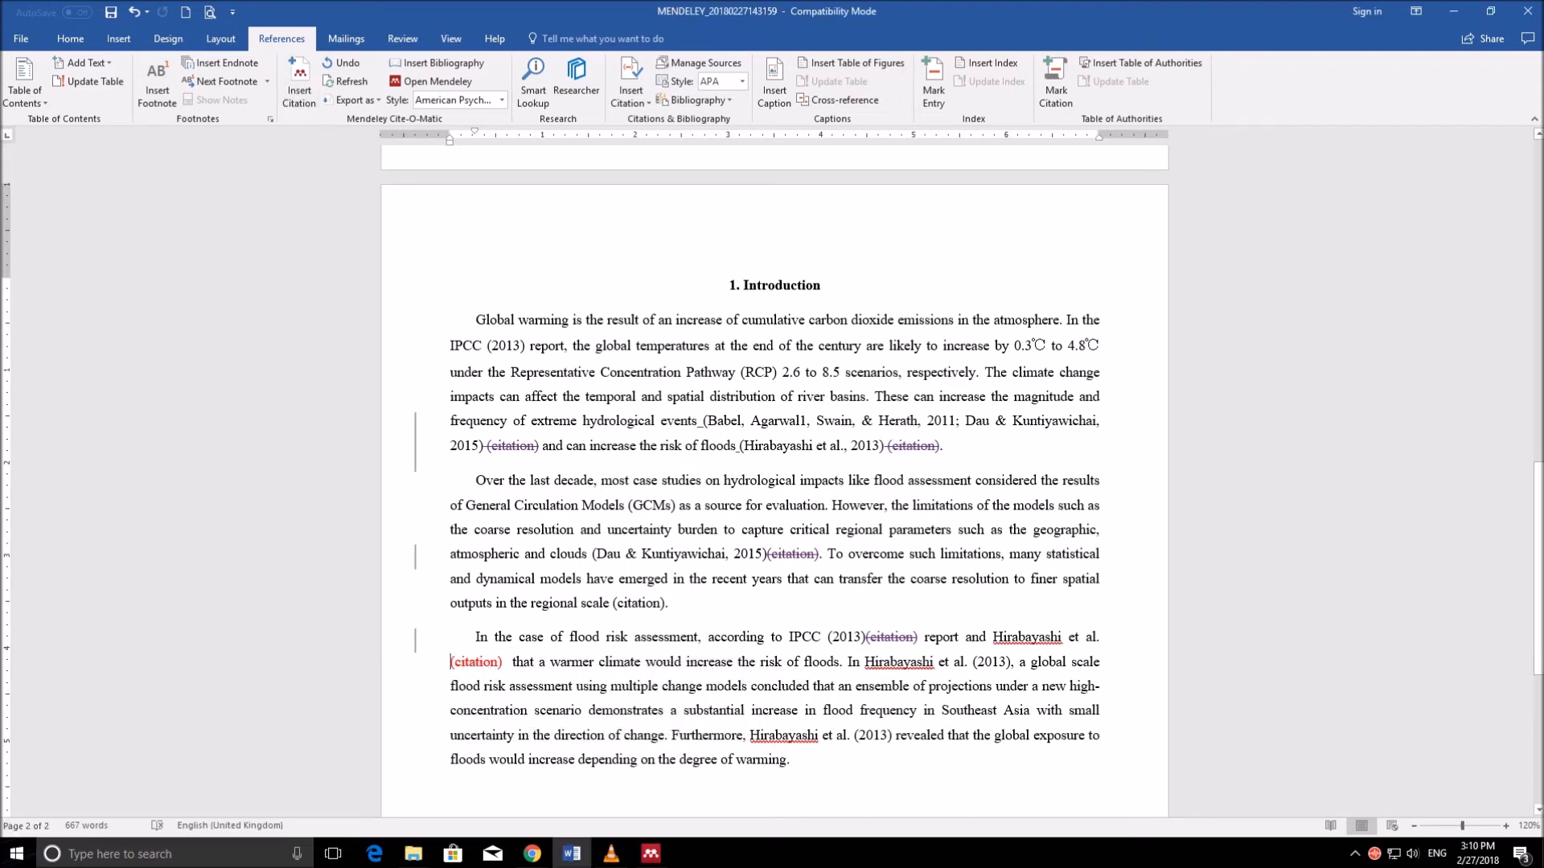
pyautogui.click(299, 80)
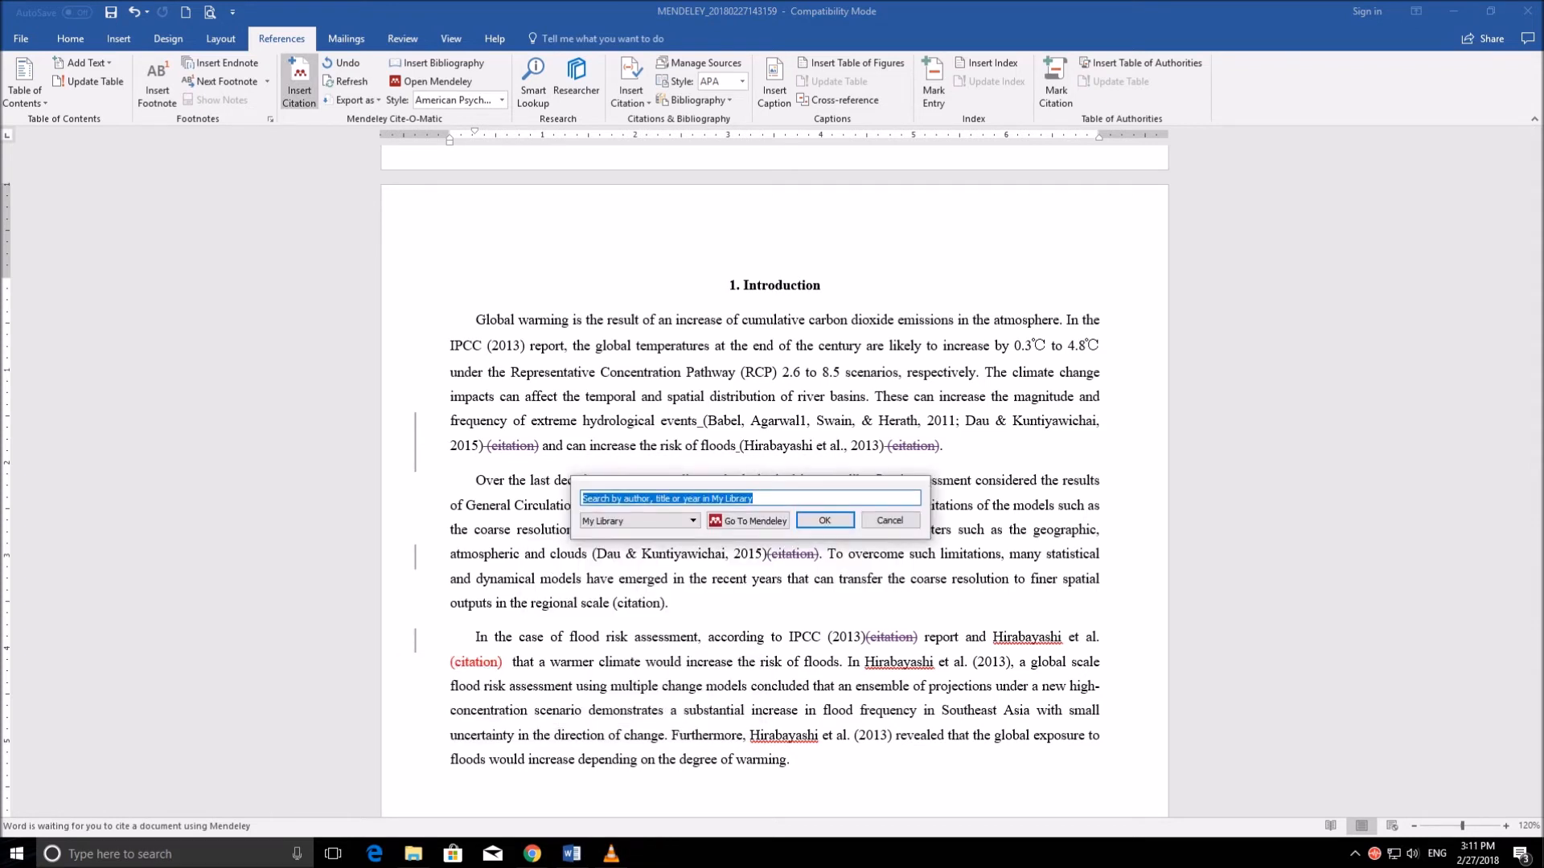
pyautogui.write('hira')
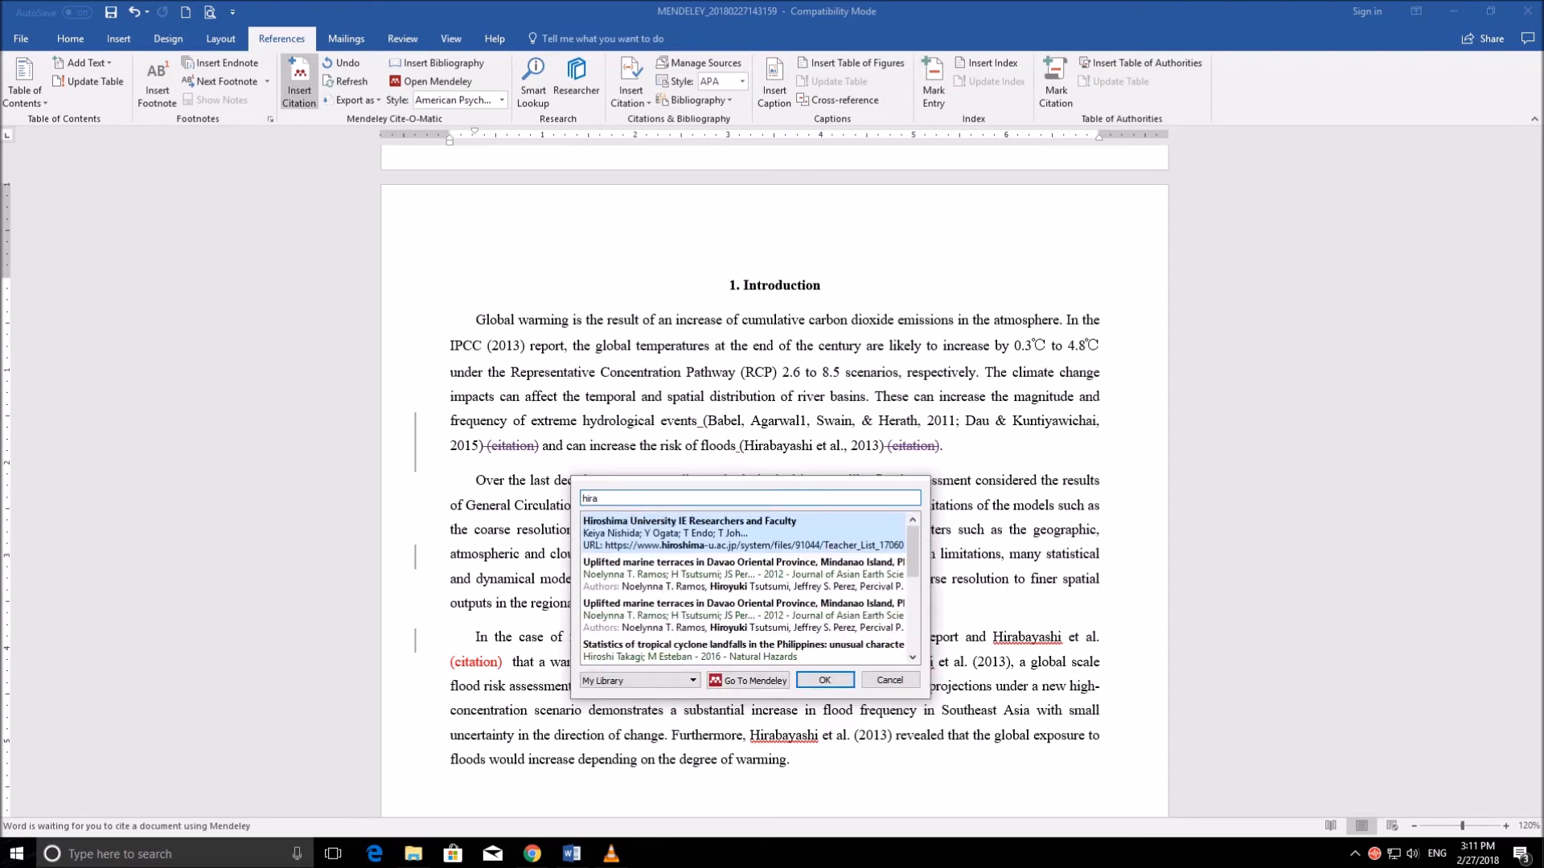
pyautogui.write('bayashi')
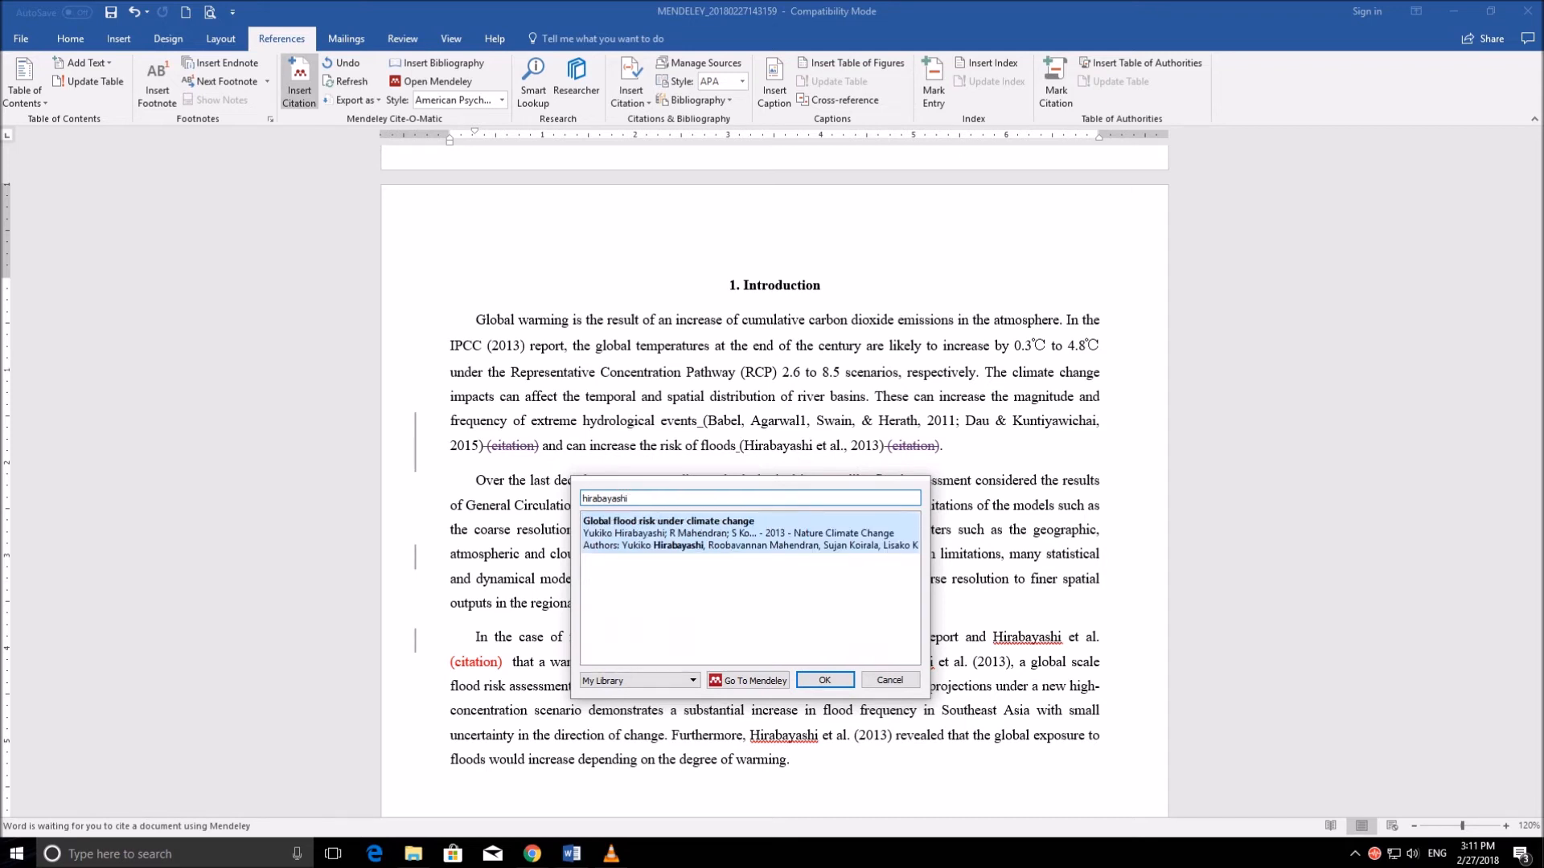
pyautogui.press('Return')
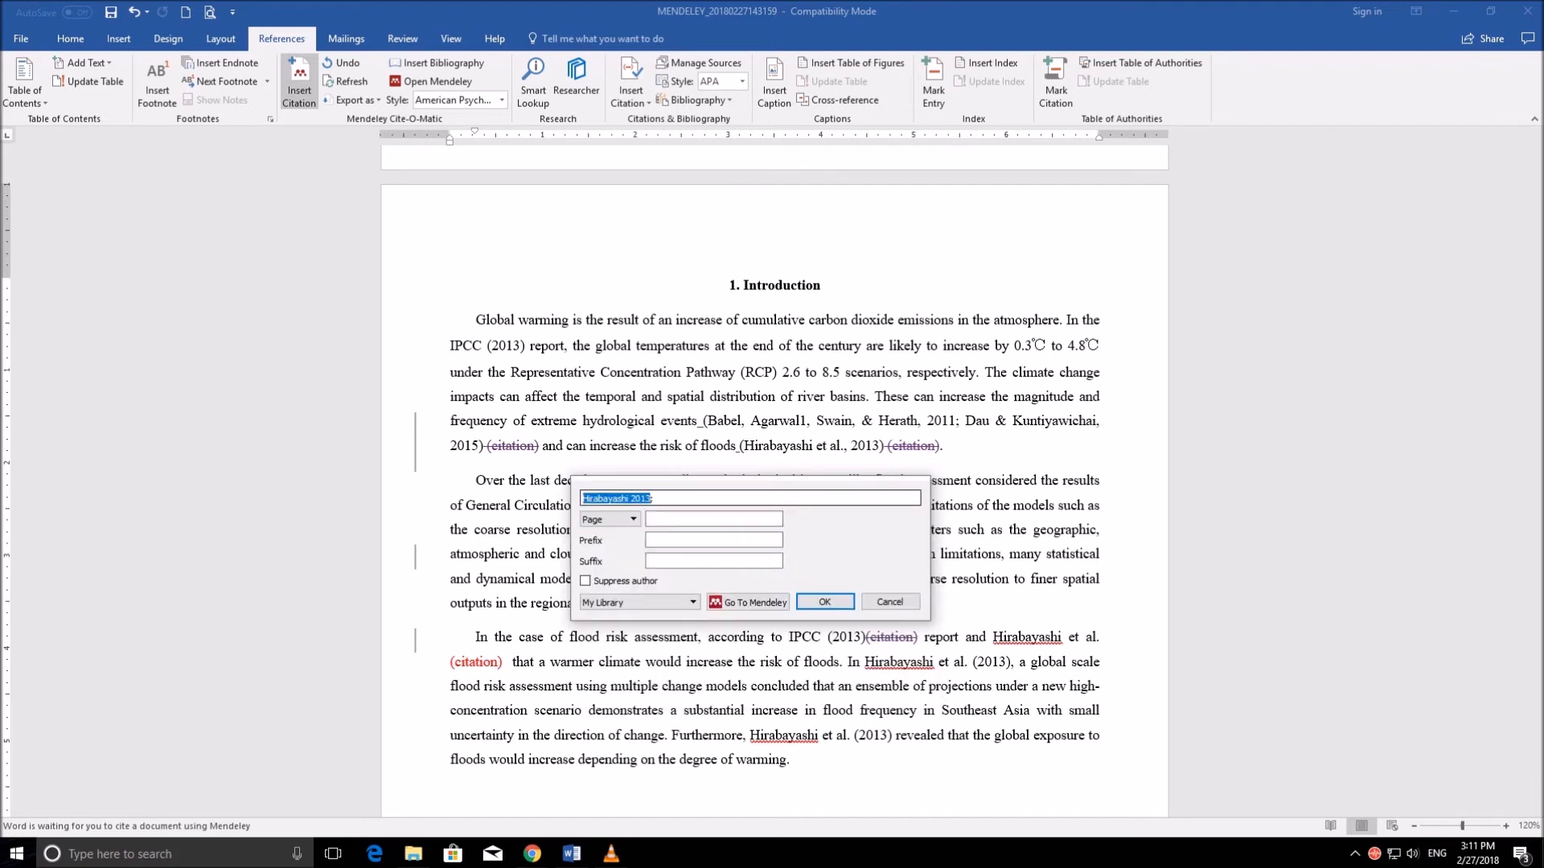
pyautogui.click(585, 580)
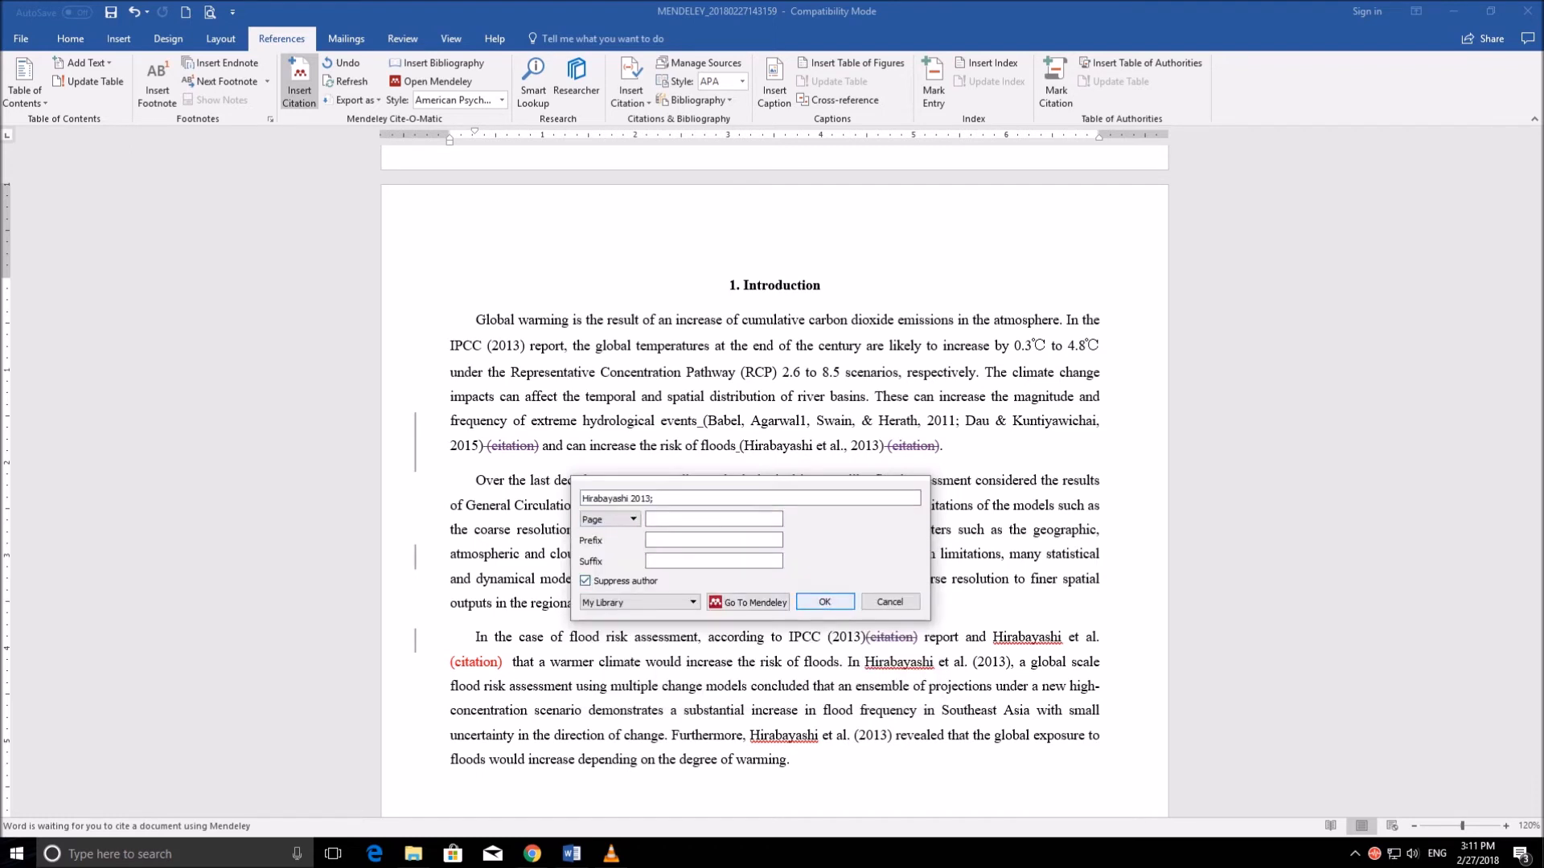
pyautogui.click(823, 602)
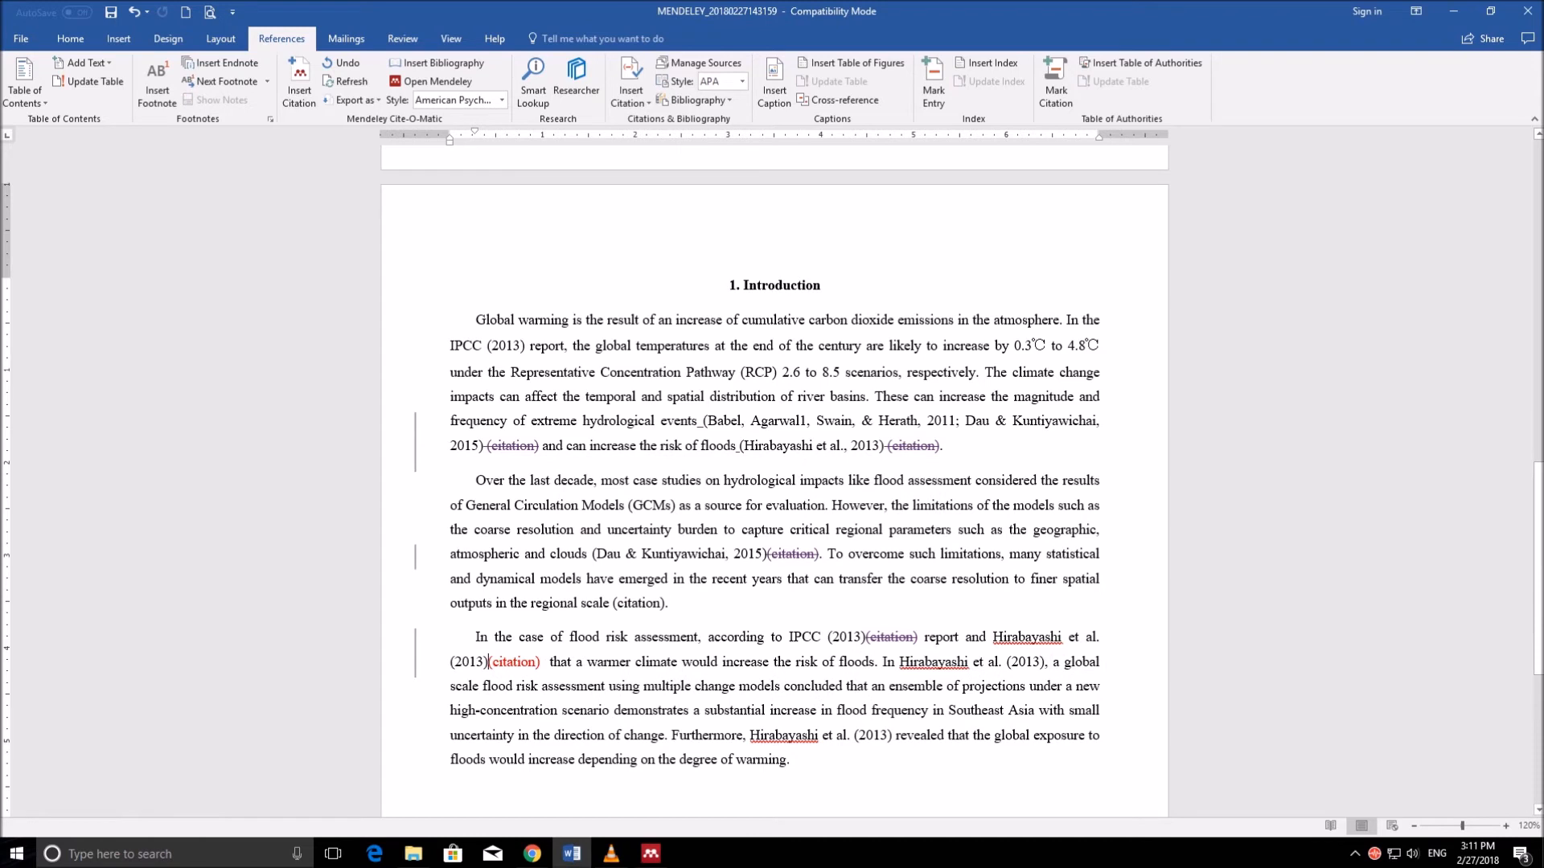
# - Delete the red "(citation)" placeholder before "that a warmer climate" in the third paragraph
pyautogui.press('Delete')
pyautogui.press('Delete')
pyautogui.press('Delete')
pyautogui.press('Delete')
pyautogui.press('Delete')
pyautogui.press('Delete')
pyautogui.press('Delete')
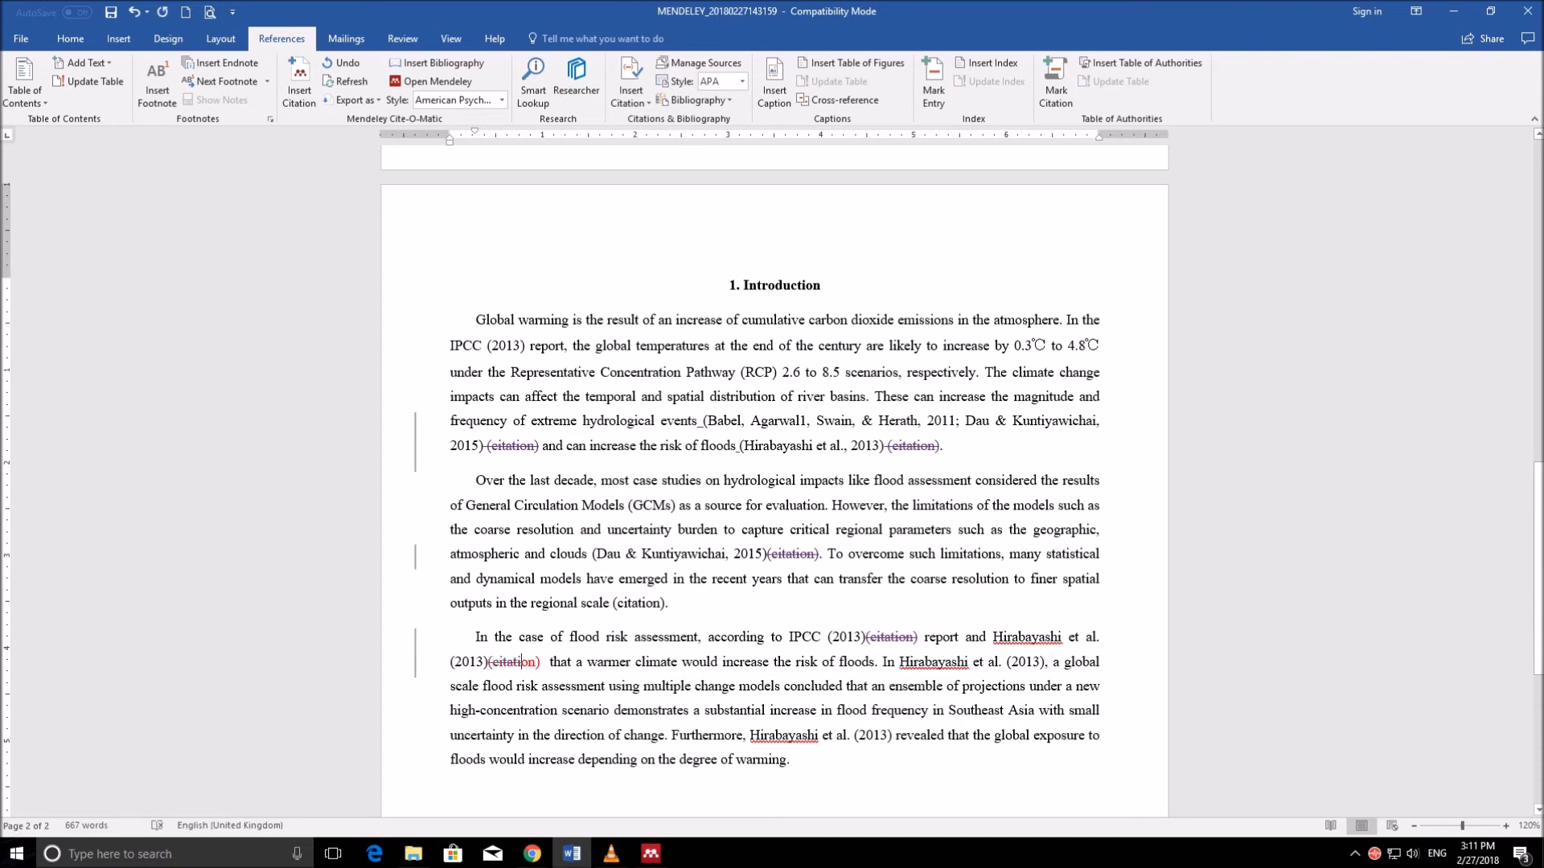
pyautogui.press('Delete')
pyautogui.press('Delete')
pyautogui.press('Delete')
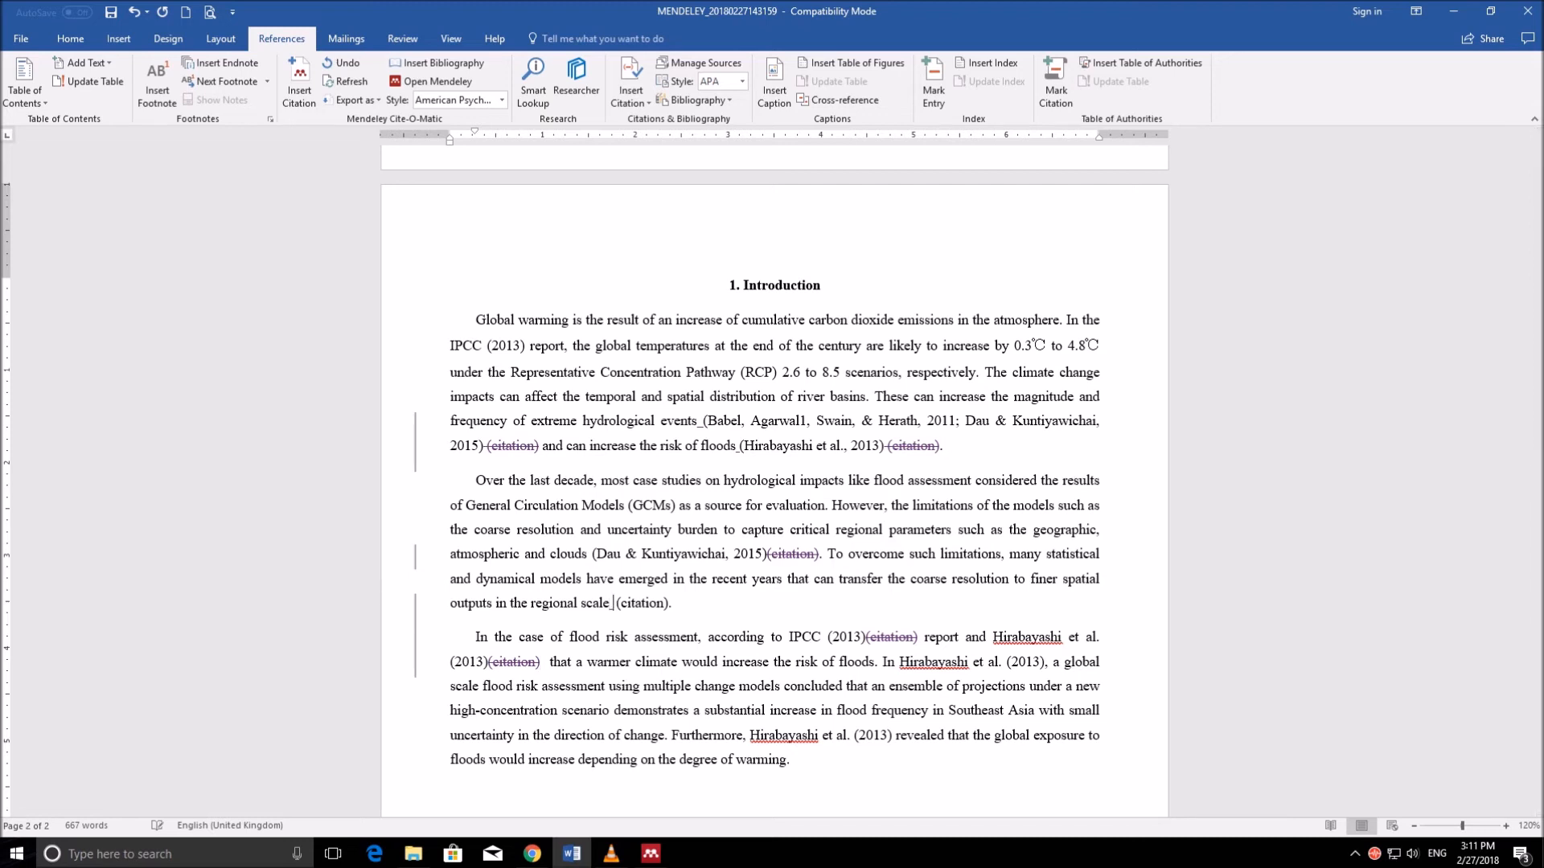
# - Insert a Mendeley citation for the 2017 paper on Hanoi Master Plan 2030 land use changes after "in the regional scale" in the second paragraph
pyautogui.click(299, 84)
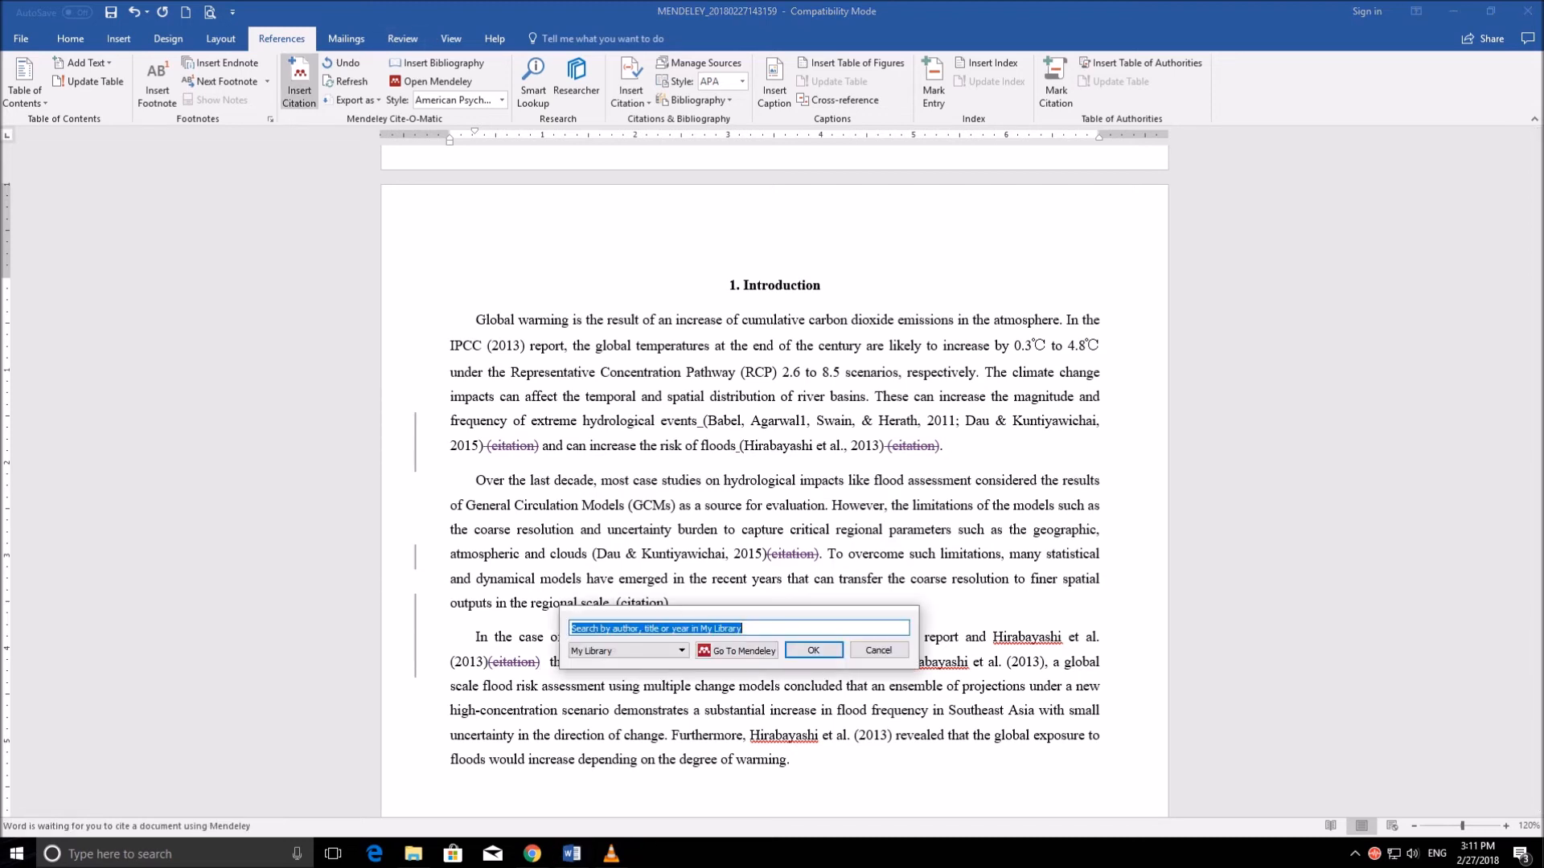
pyautogui.write('lee')
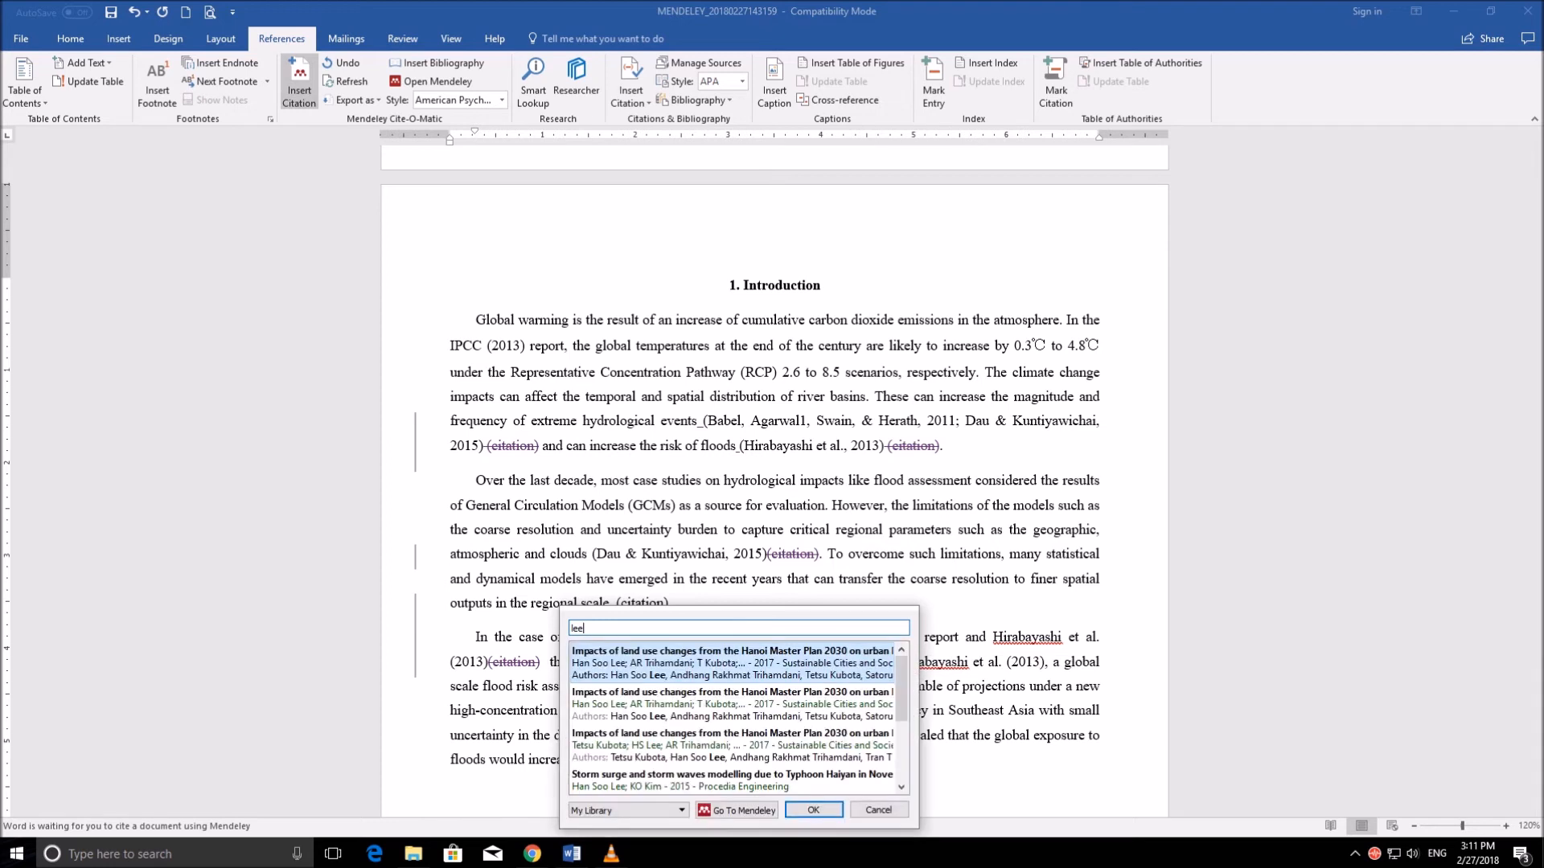
pyautogui.press('Return')
pyautogui.press('Return')
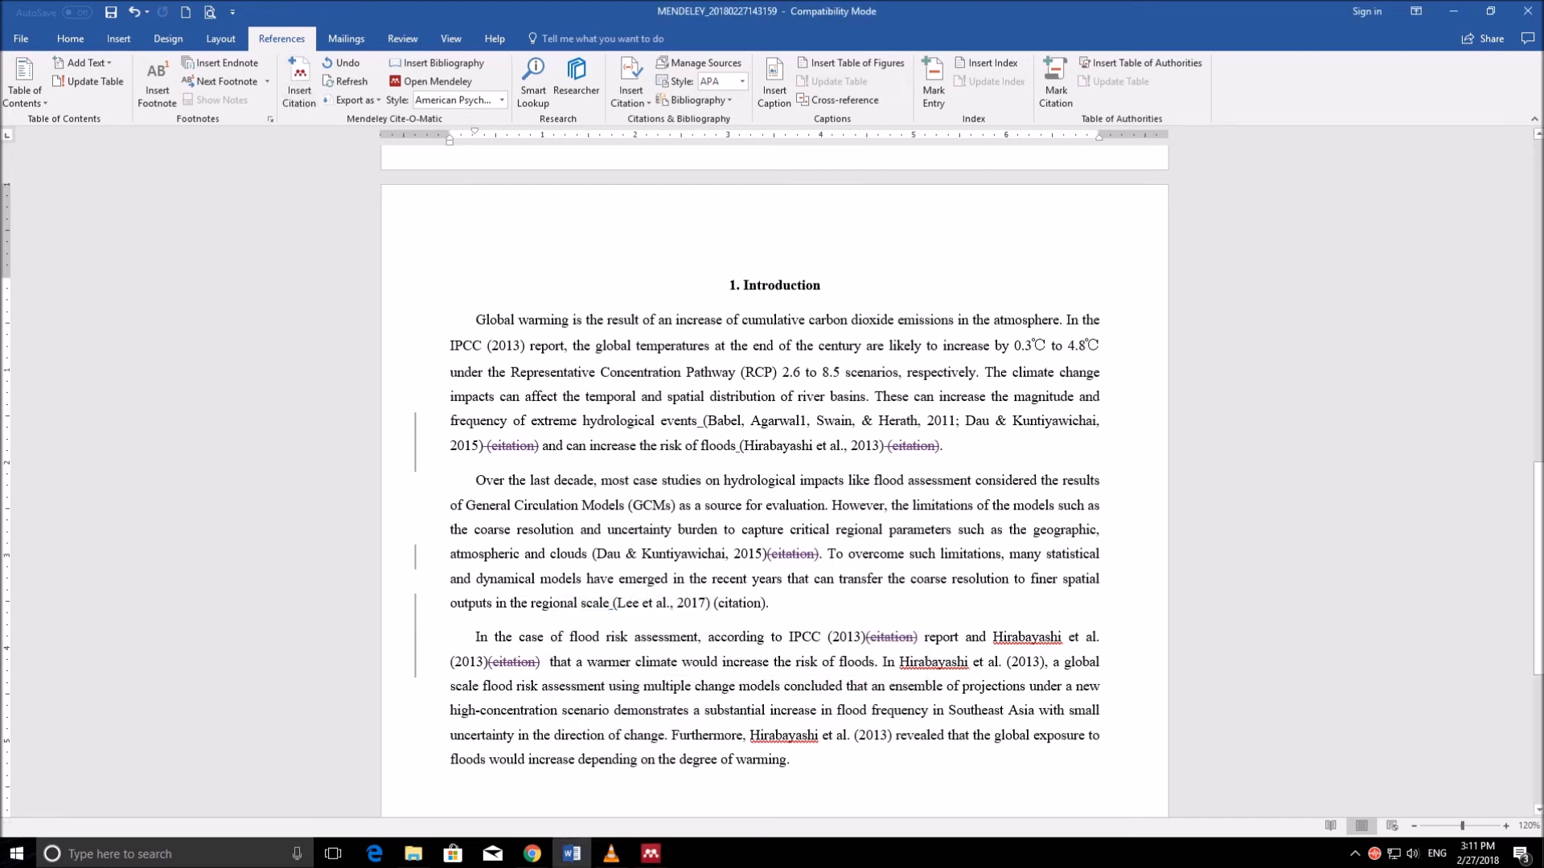
# - Delete the "(citation)" placeholder at the end of the second Introduction paragraph
pyautogui.press('Delete')
pyautogui.press('Delete')
pyautogui.press('Delete')
pyautogui.press('Delete')
pyautogui.press('Delete')
pyautogui.press('Delete')
pyautogui.press('Delete')
pyautogui.press('Delete')
pyautogui.press('Delete')
pyautogui.press('Delete')
pyautogui.press('Delete')
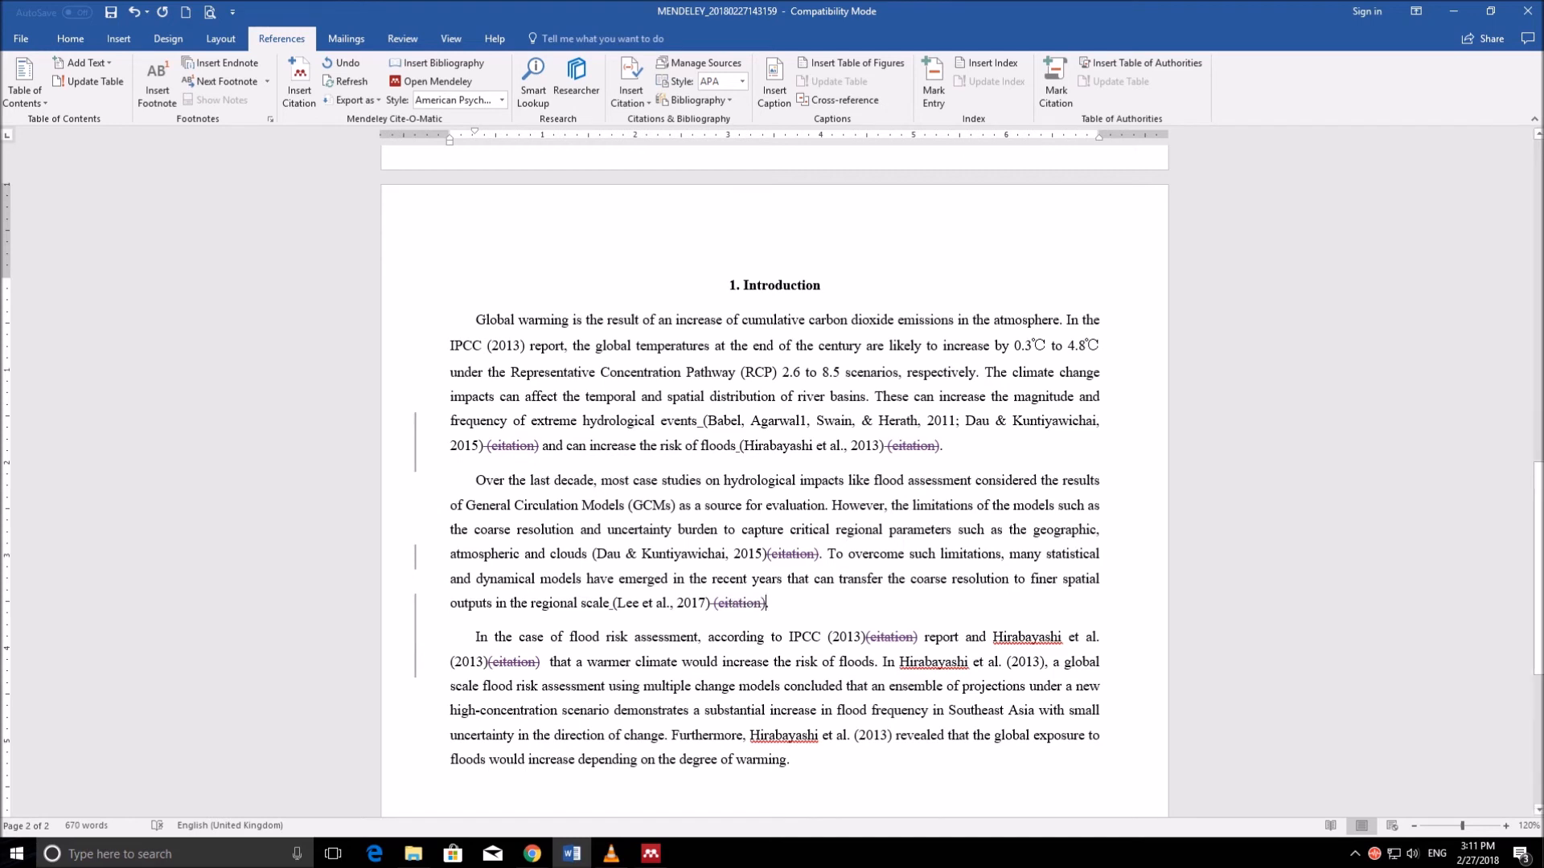
# - Insert the Mendeley bibliography on a new line below the last Introduction paragraph
pyautogui.scroll(-3, 775, 458)
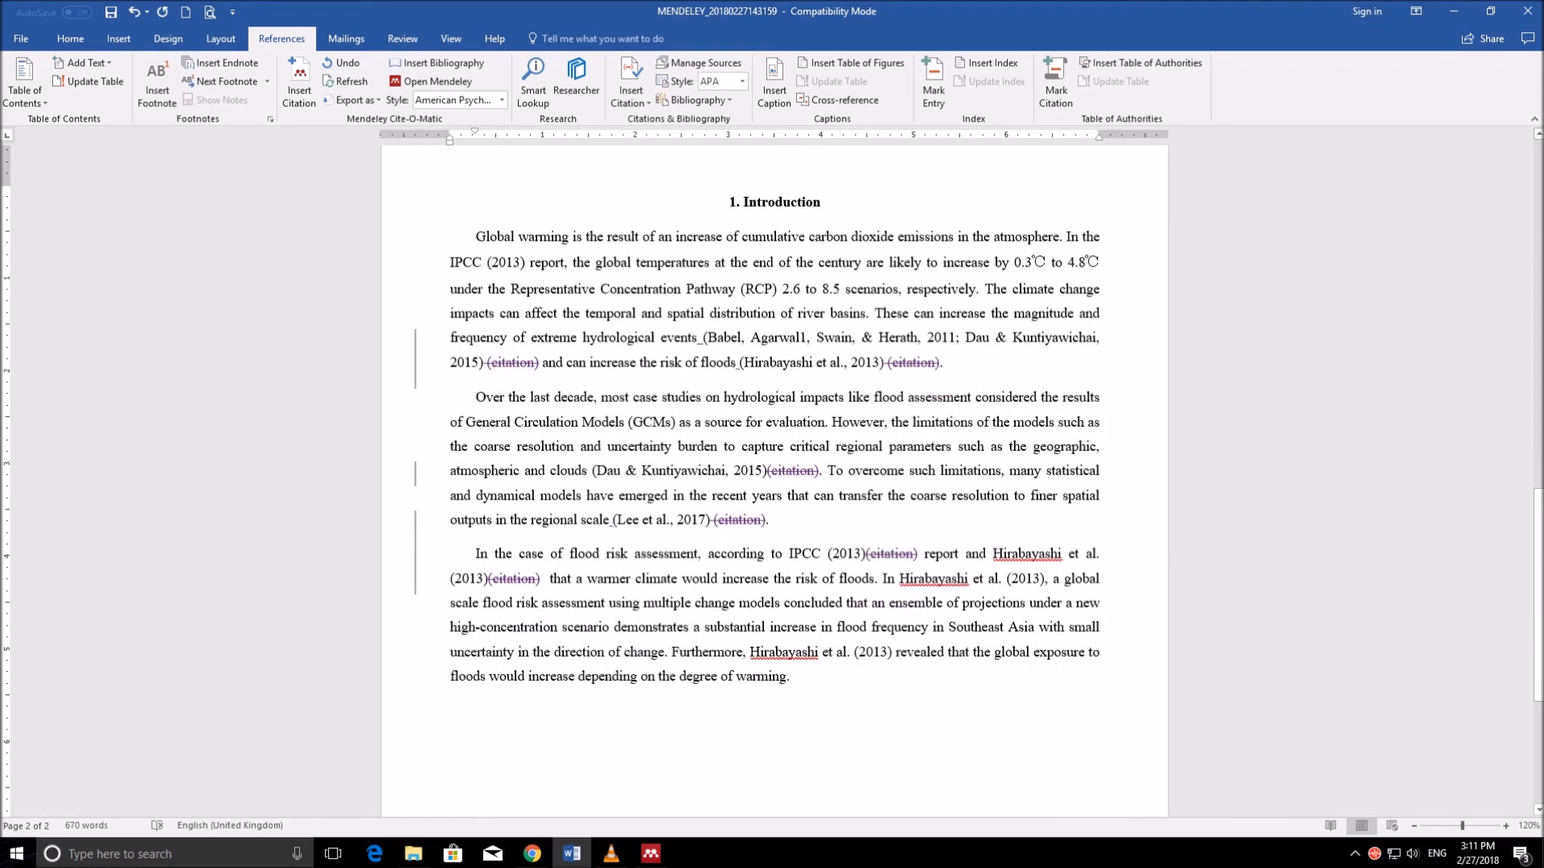
pyautogui.press('Return')
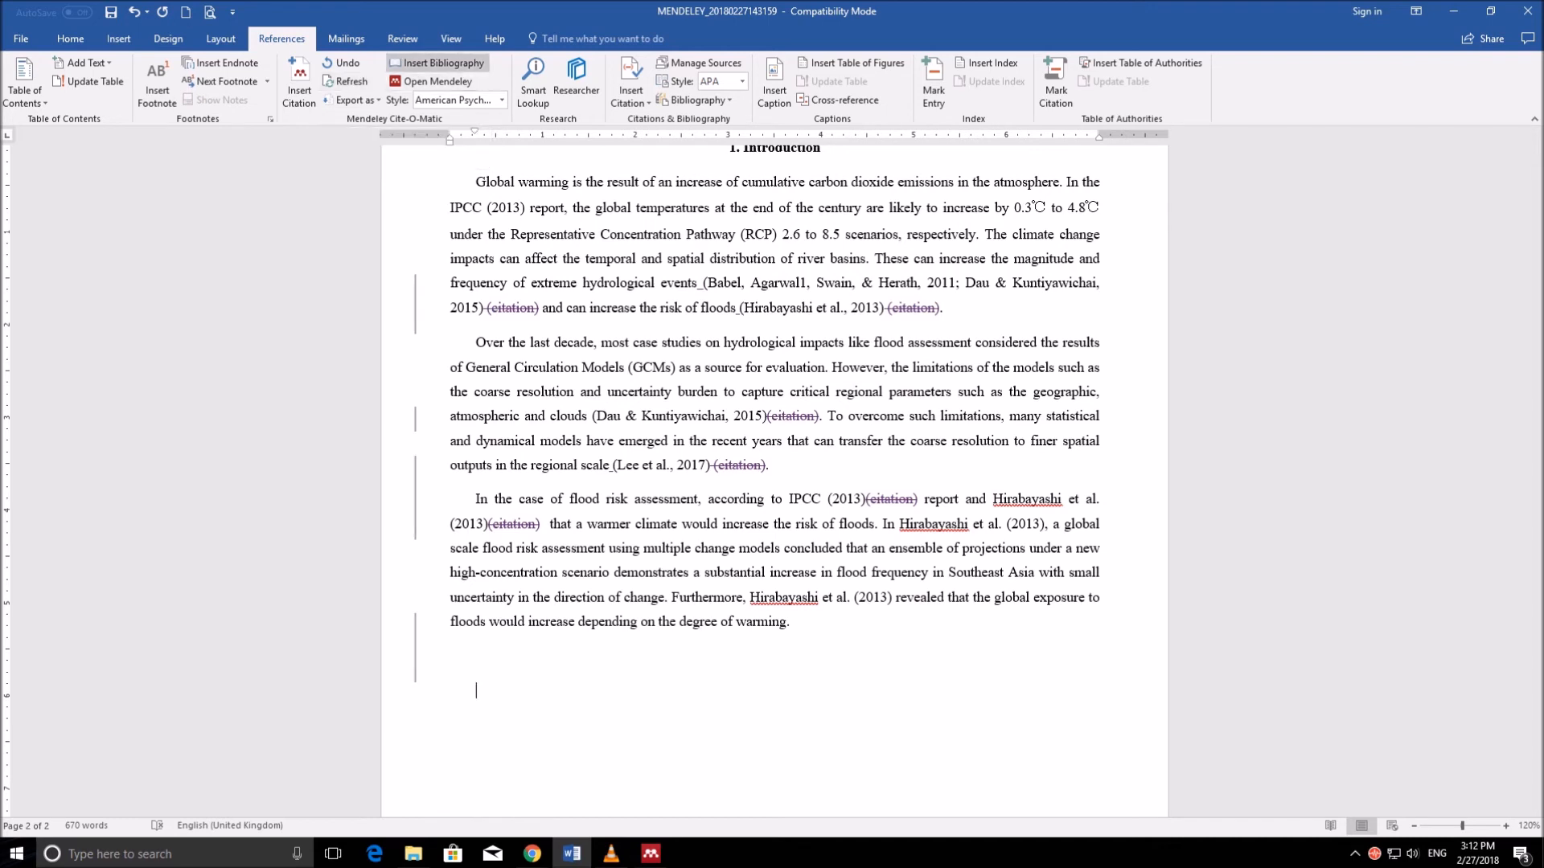
pyautogui.click(437, 62)
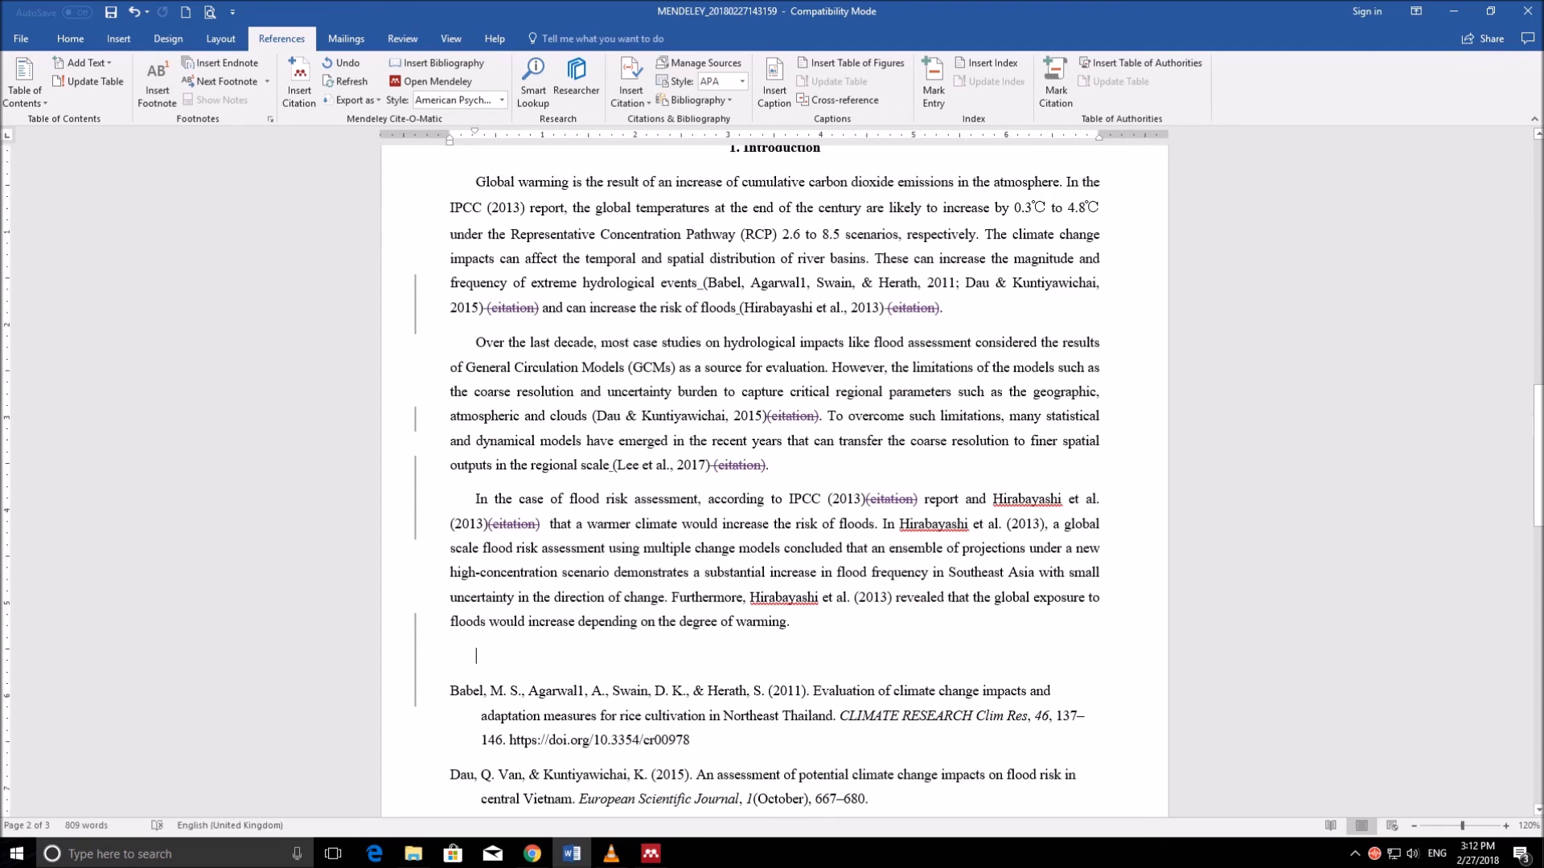
# - Add an unindented "References" heading above the bibliography and make it bold
pyautogui.write('Refe')
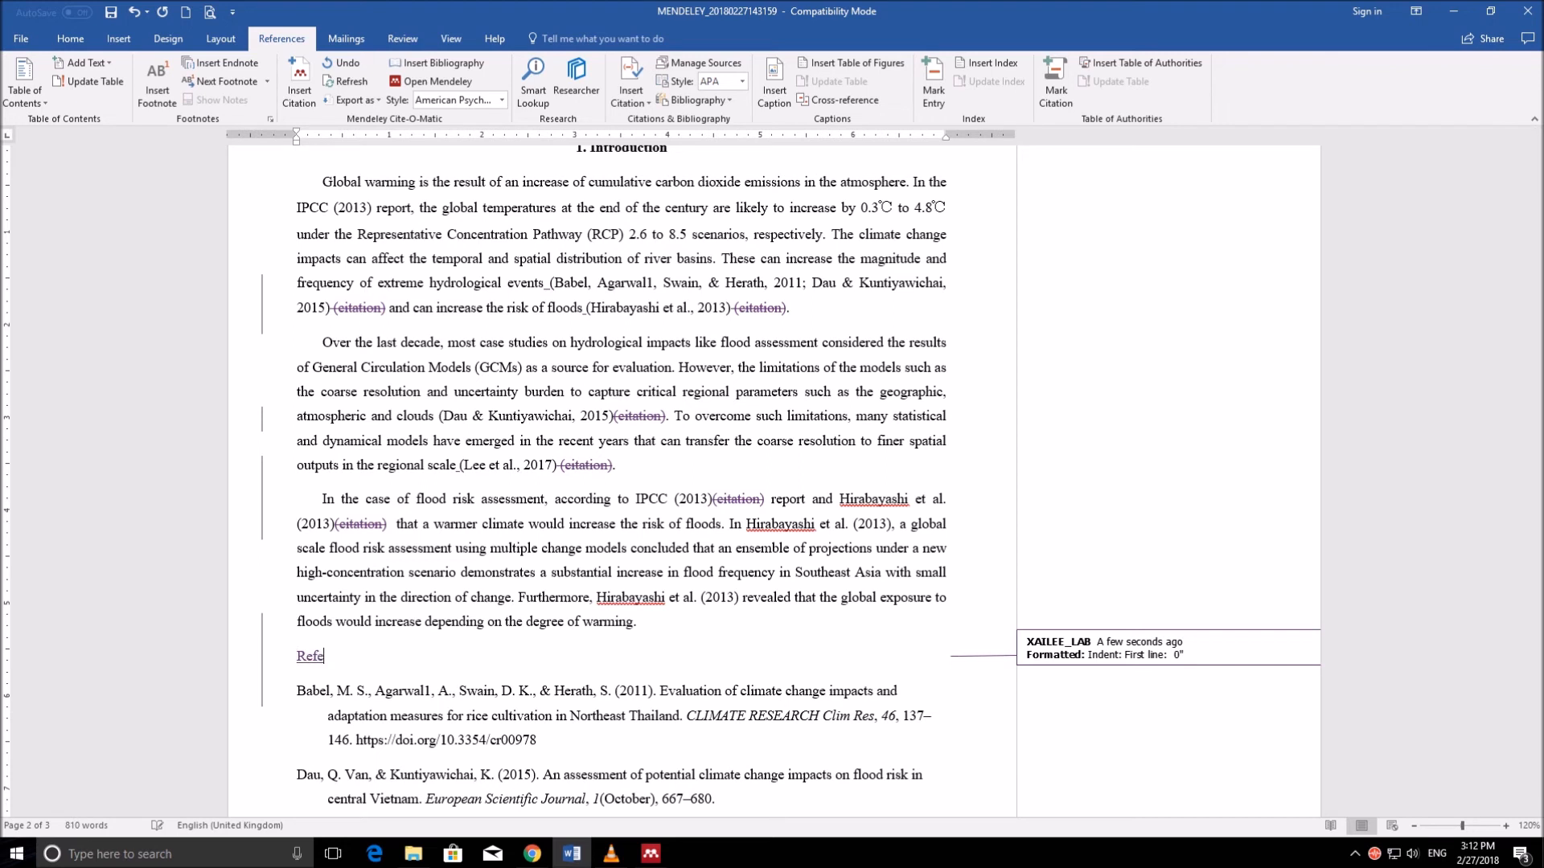
pyautogui.write('rences')
pyautogui.hotkey('shift', 'Home')
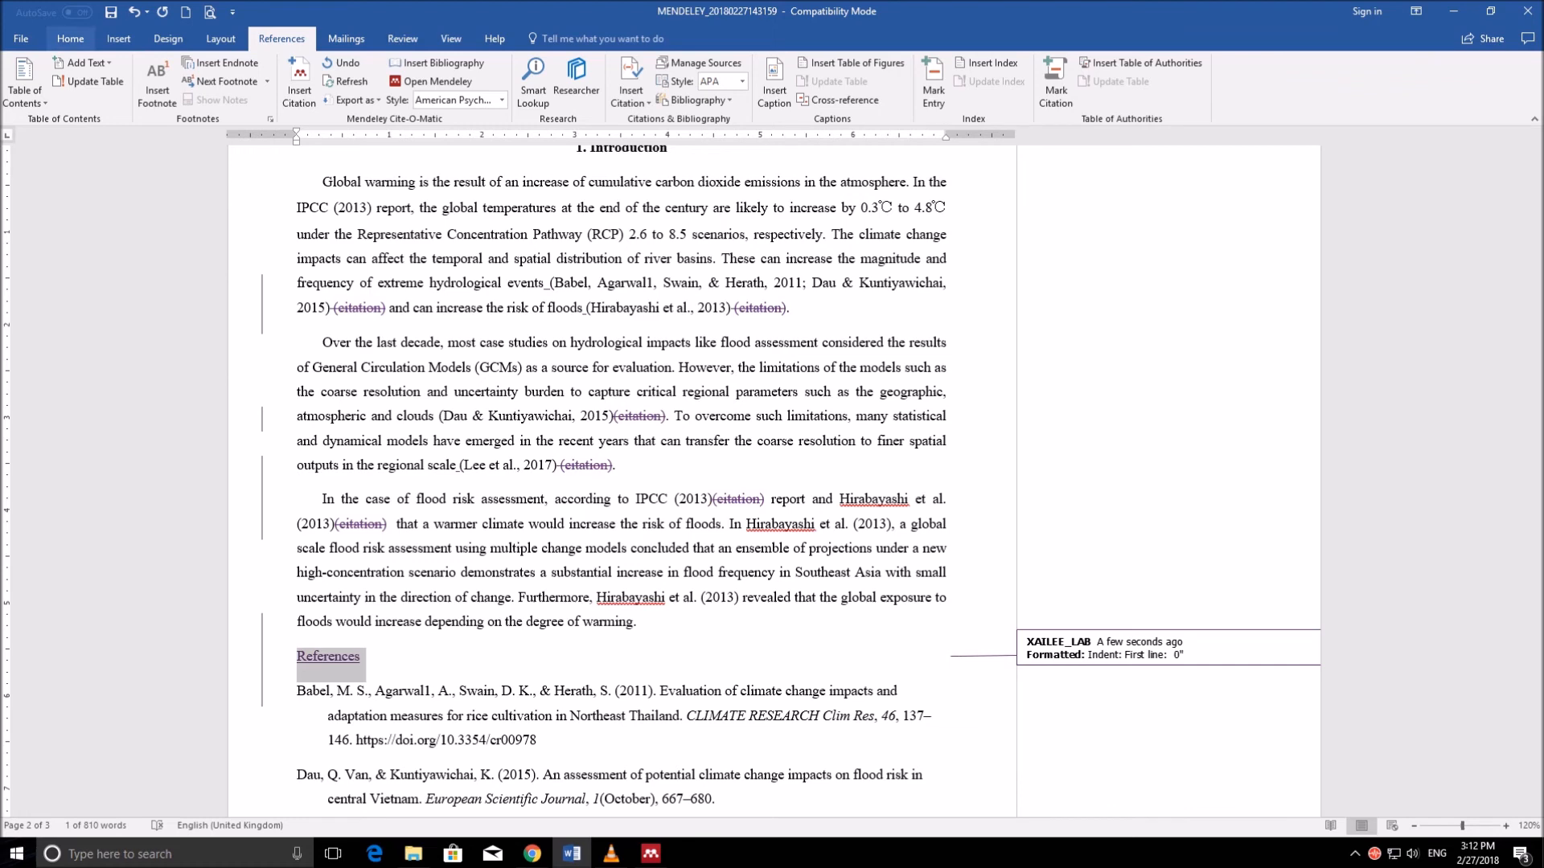
pyautogui.click(70, 38)
pyautogui.click(137, 93)
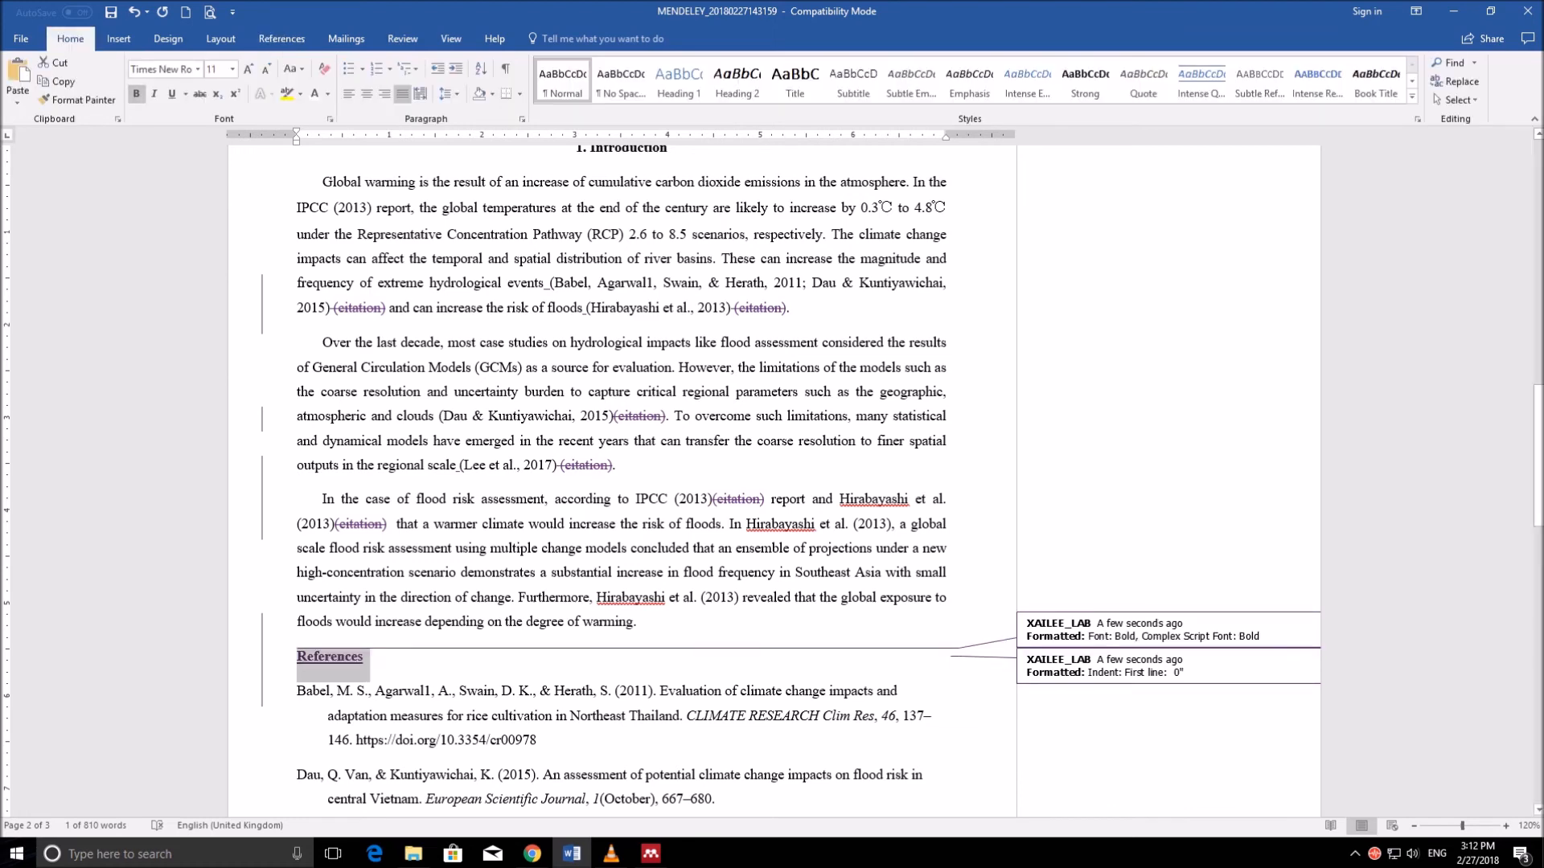
# - Accept every tracked change in the document one after another, starting from the Introduction
pyautogui.scroll(5, 622, 482)
pyautogui.click(402, 38)
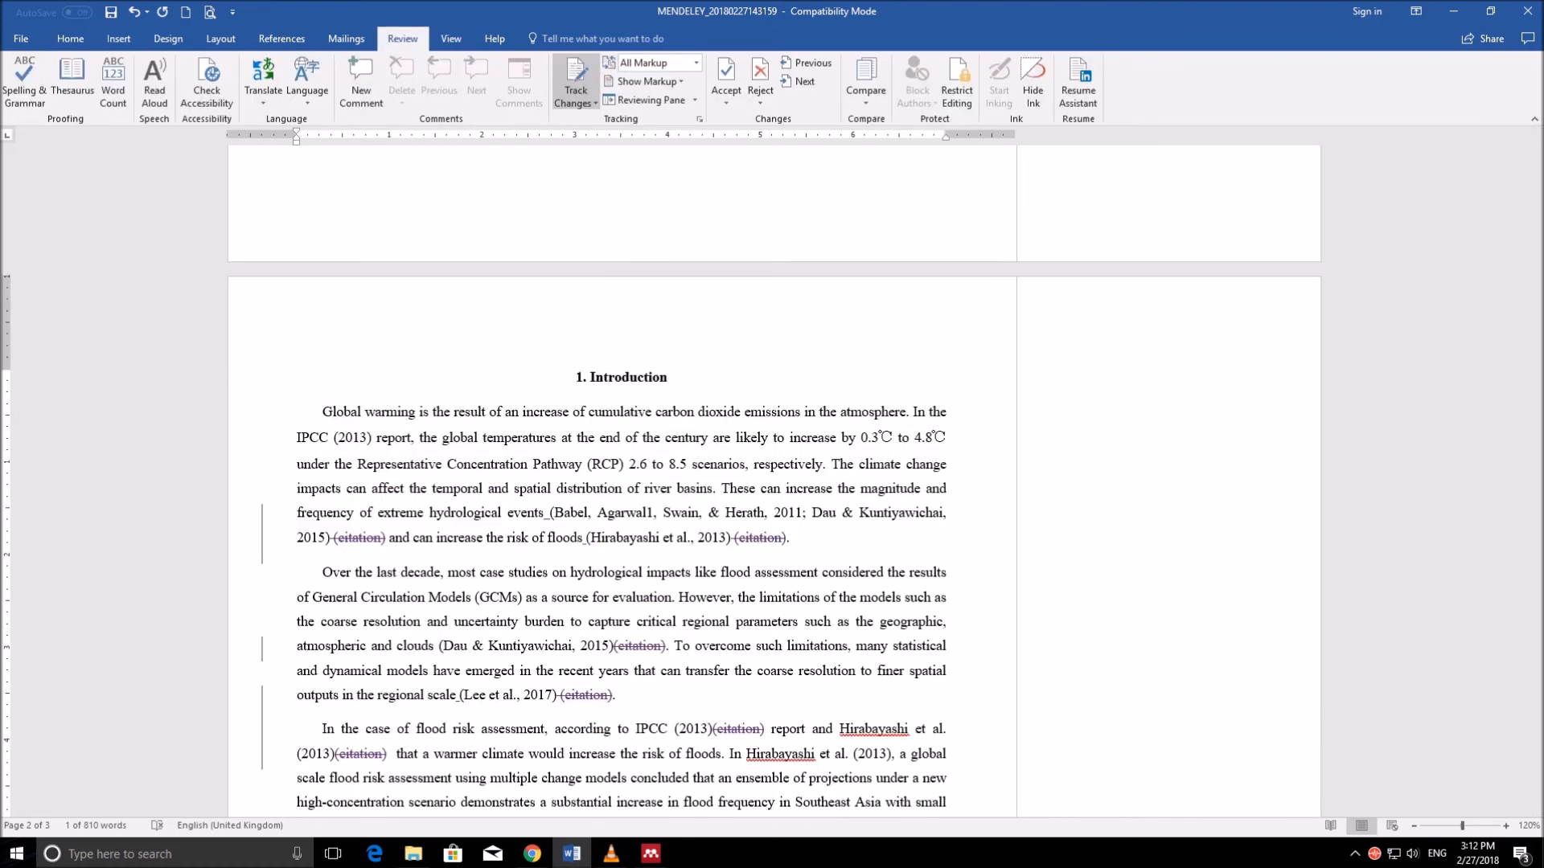
pyautogui.click(727, 71)
pyautogui.click(726, 71)
pyautogui.click(727, 71)
pyautogui.click(727, 71)
pyautogui.click(727, 72)
pyautogui.click(726, 72)
pyautogui.click(726, 72)
pyautogui.click(727, 71)
pyautogui.click(726, 71)
pyautogui.click(726, 72)
pyautogui.click(726, 70)
pyautogui.click(726, 71)
pyautogui.click(726, 71)
pyautogui.click(726, 72)
pyautogui.click(726, 72)
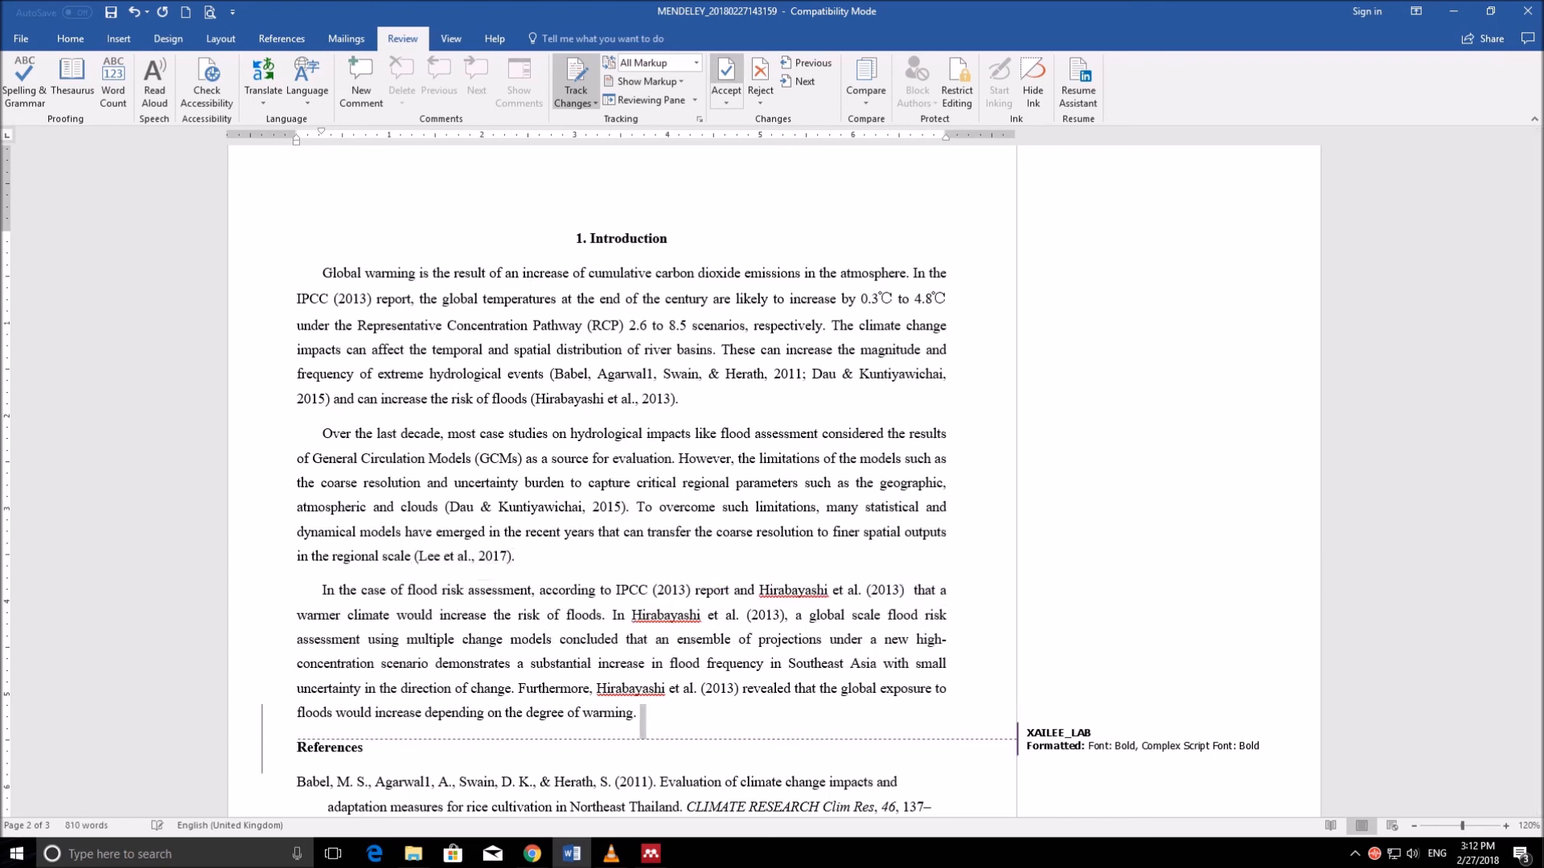
pyautogui.click(726, 70)
pyautogui.click(726, 71)
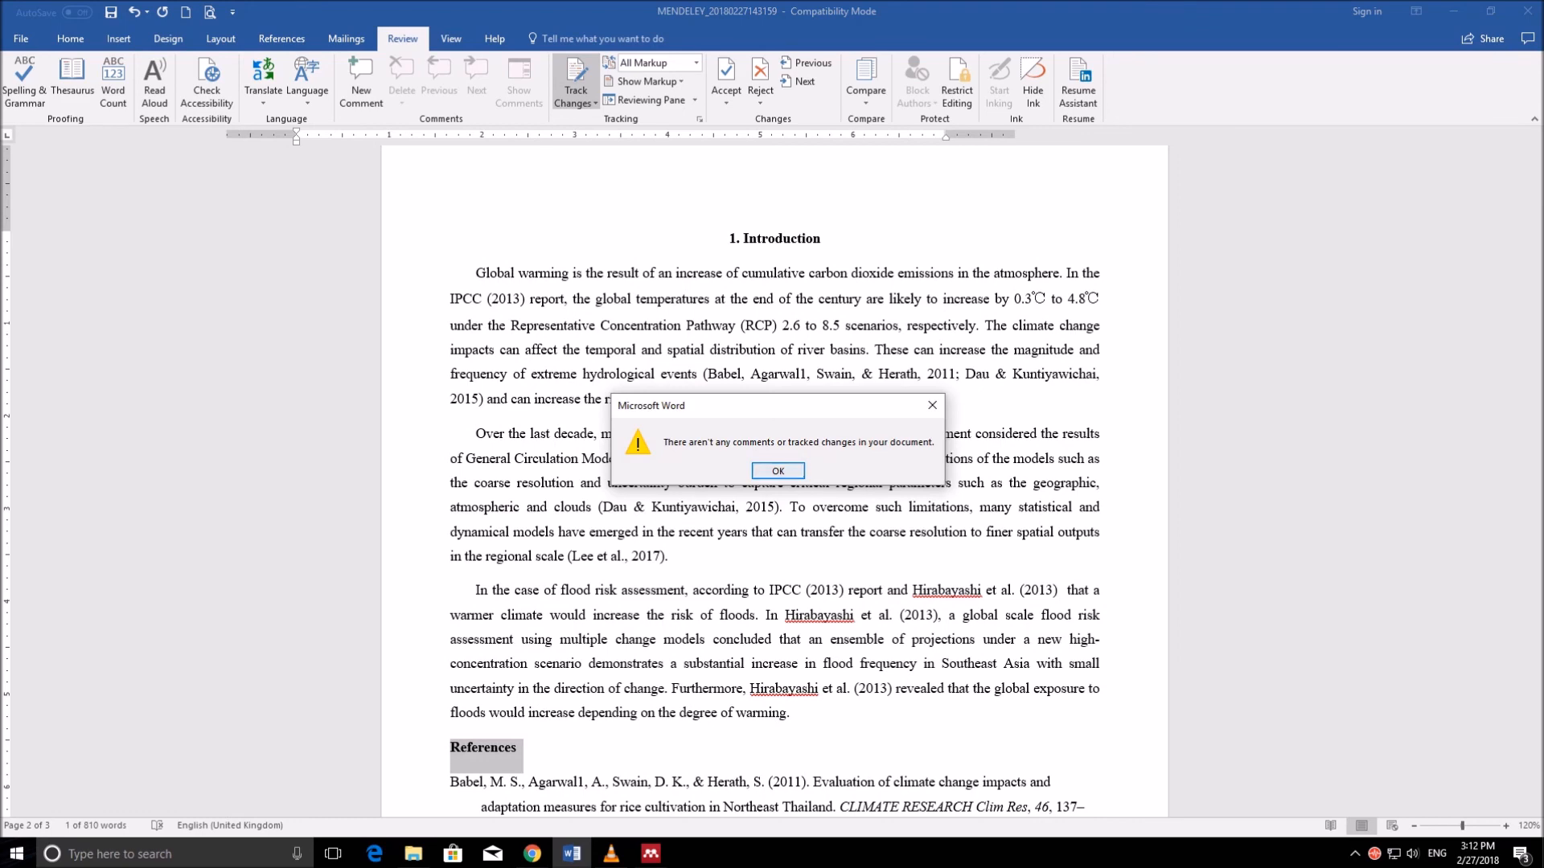
pyautogui.press('Return')
# - Review the in-text citations in the Introduction and the entries in the References list
pyautogui.scroll(-2, 774, 483)
pyautogui.scroll(-4, 774, 483)
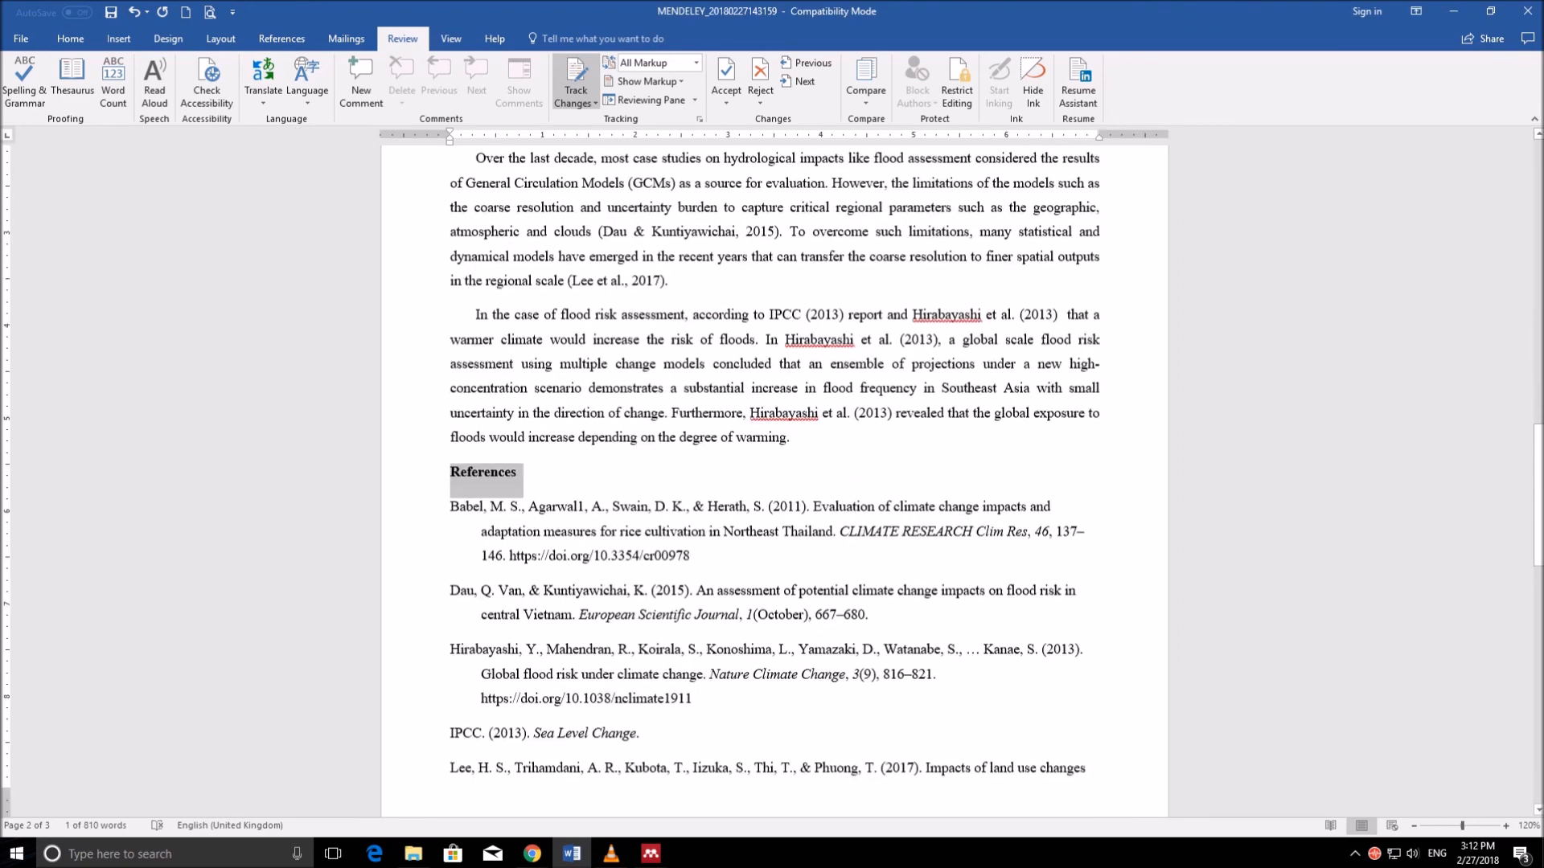
pyautogui.scroll(-5, 774, 483)
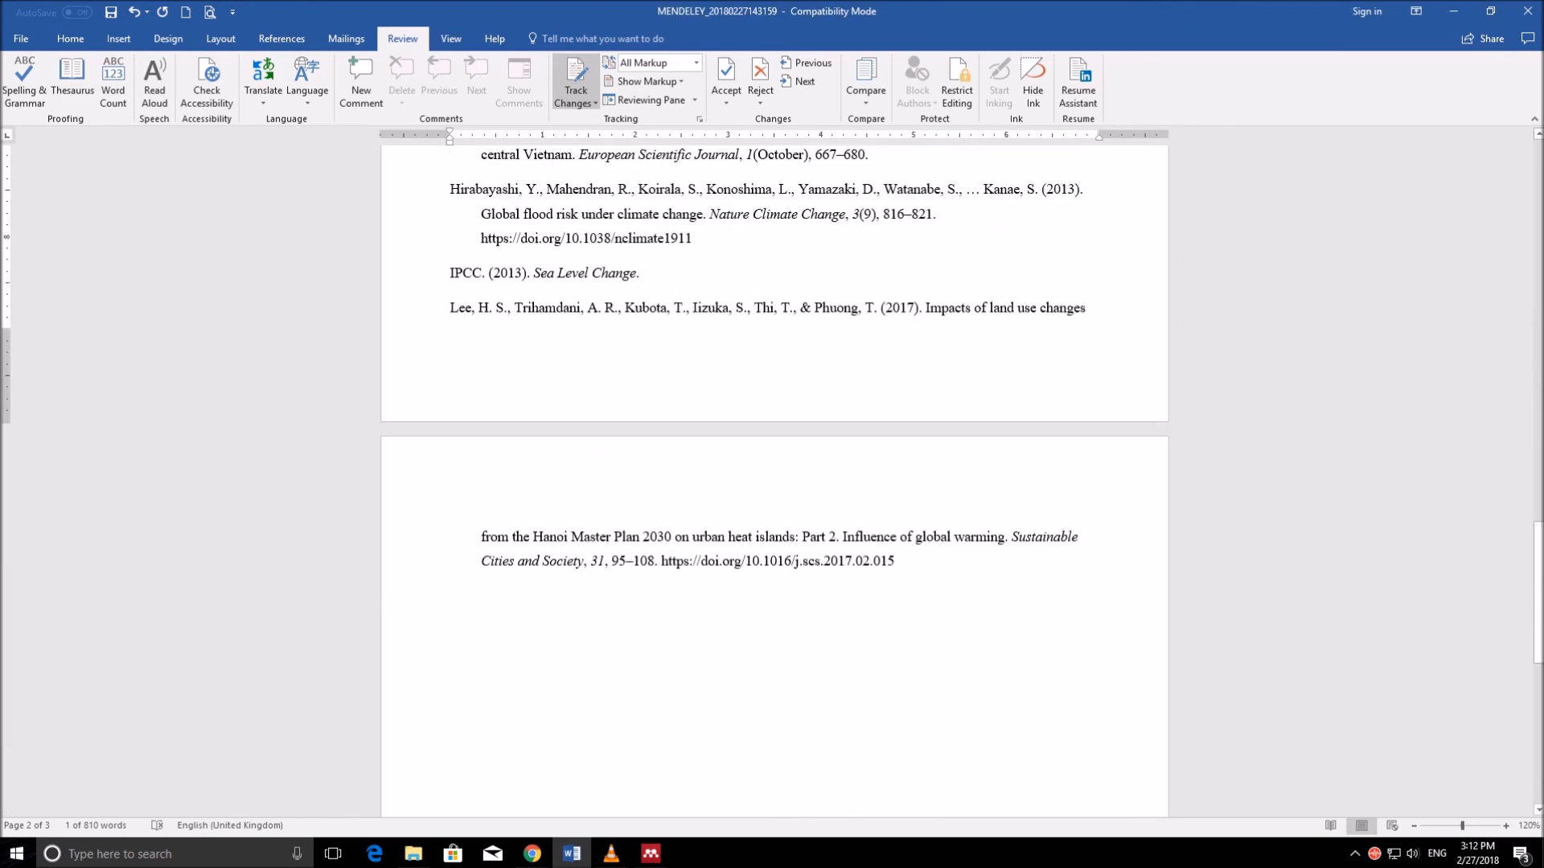
pyautogui.scroll(5, 774, 483)
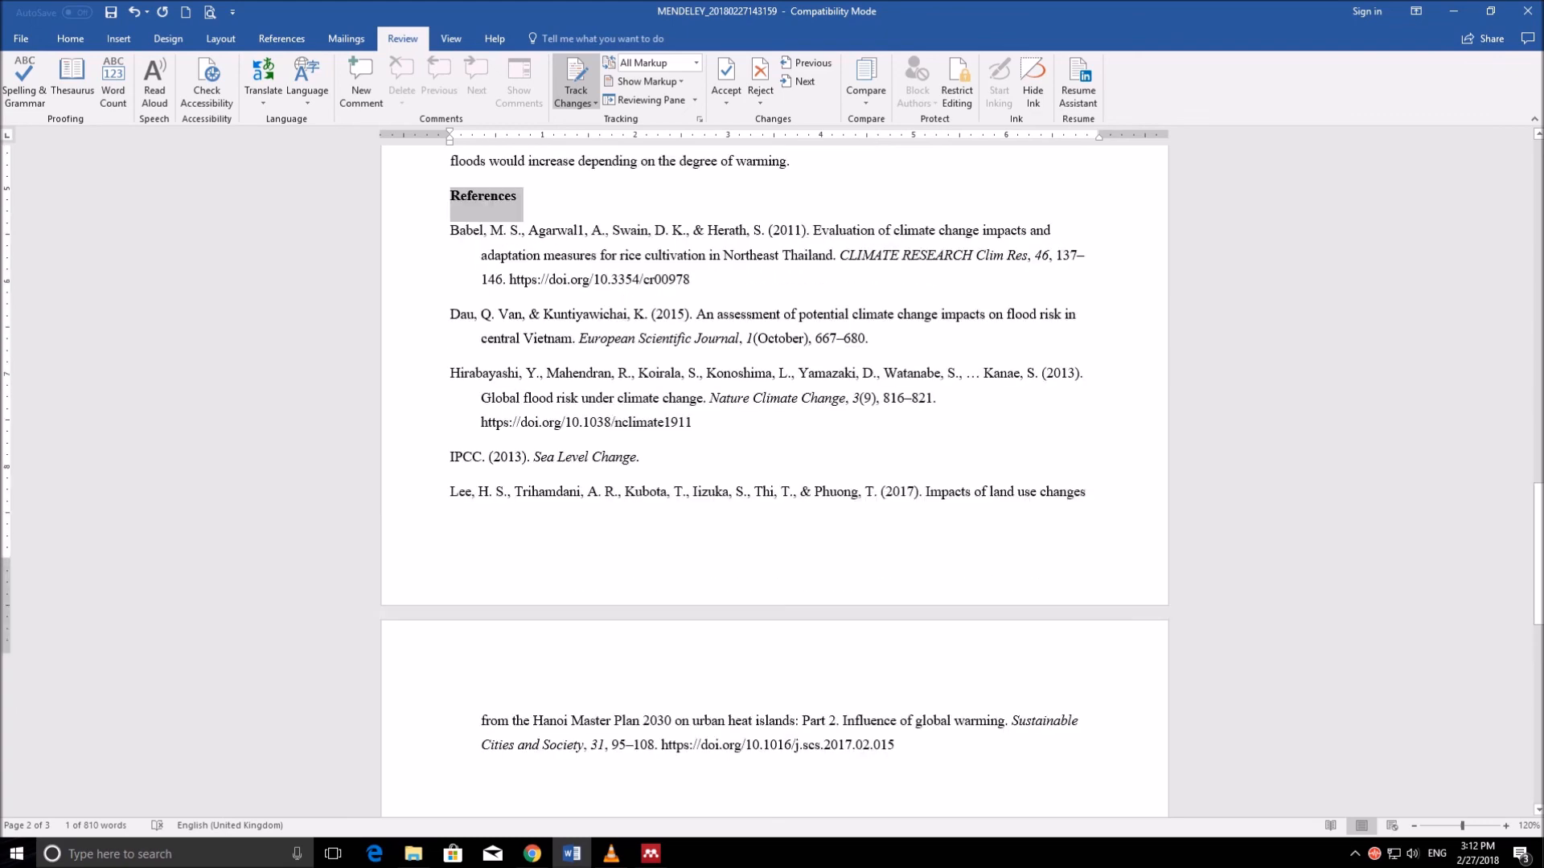
pyautogui.scroll(12, 775, 483)
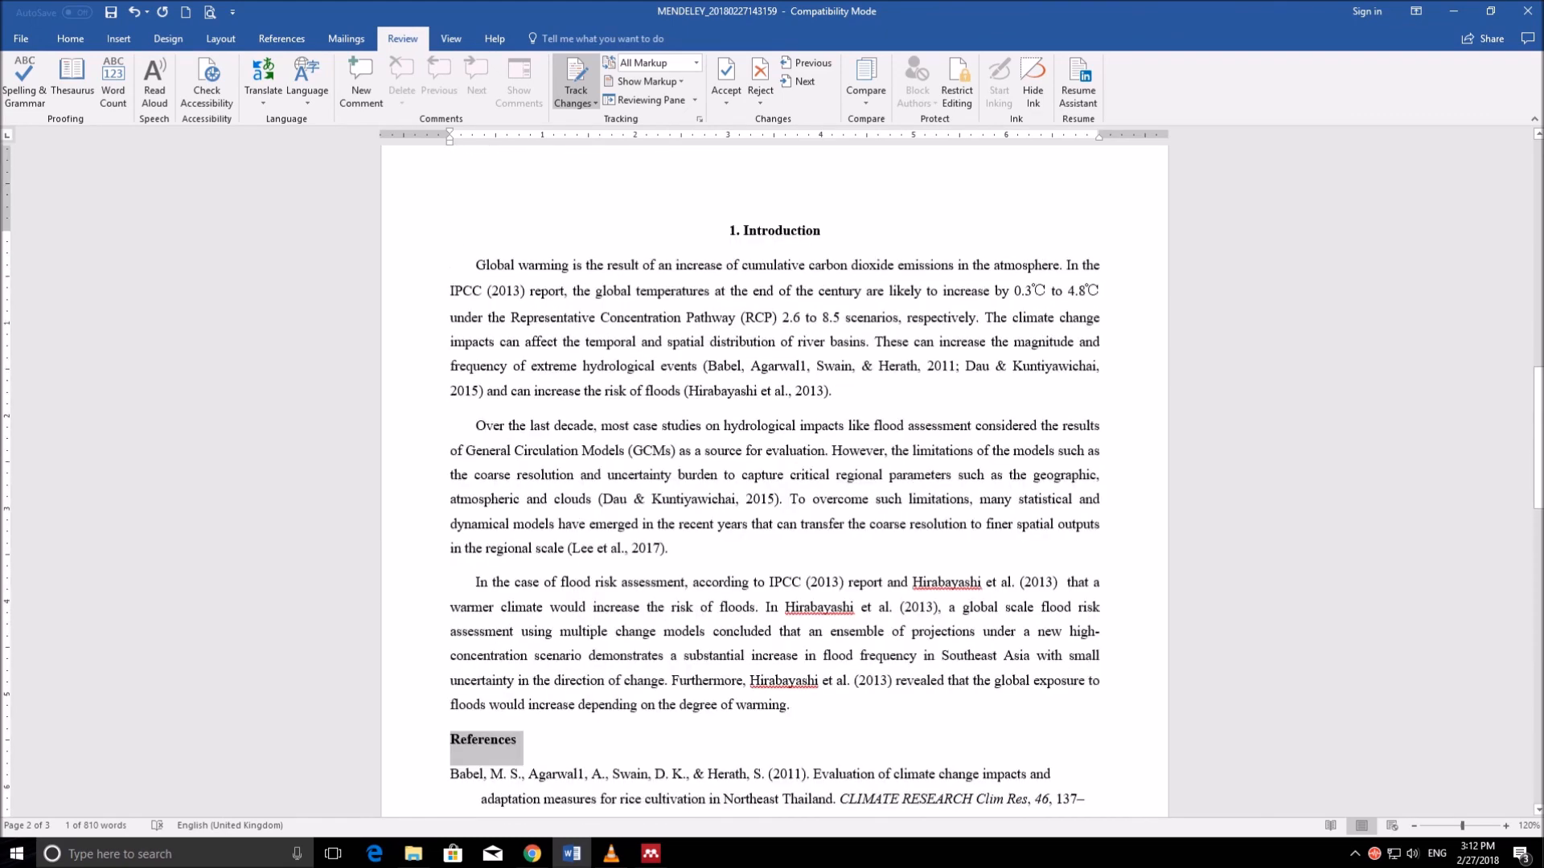
pyautogui.scroll(3, 774, 484)
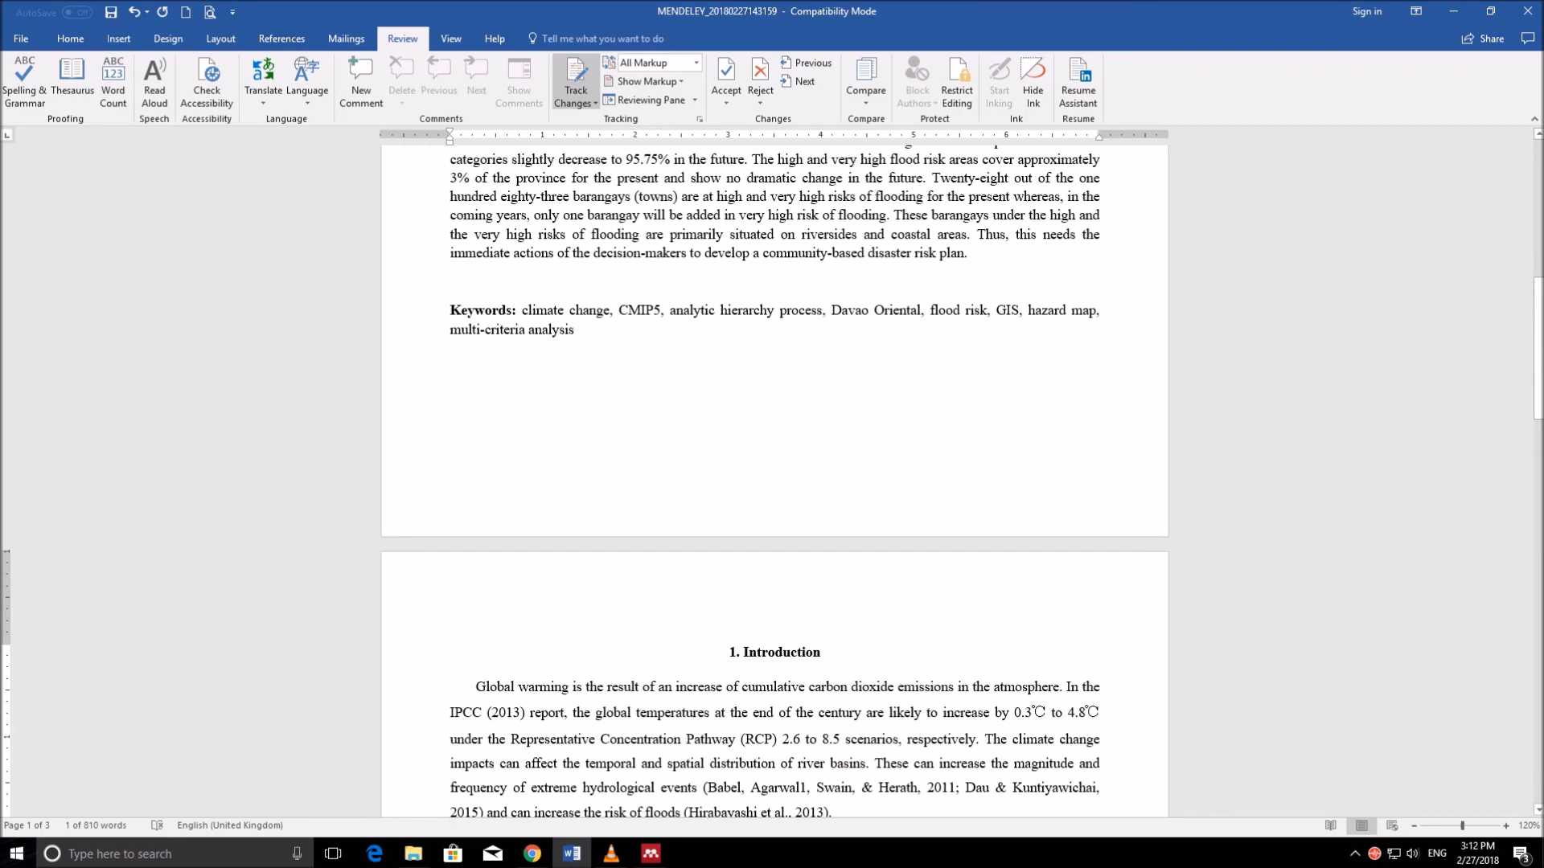
pyautogui.scroll(-3, 775, 483)
pyautogui.scroll(-6, 775, 483)
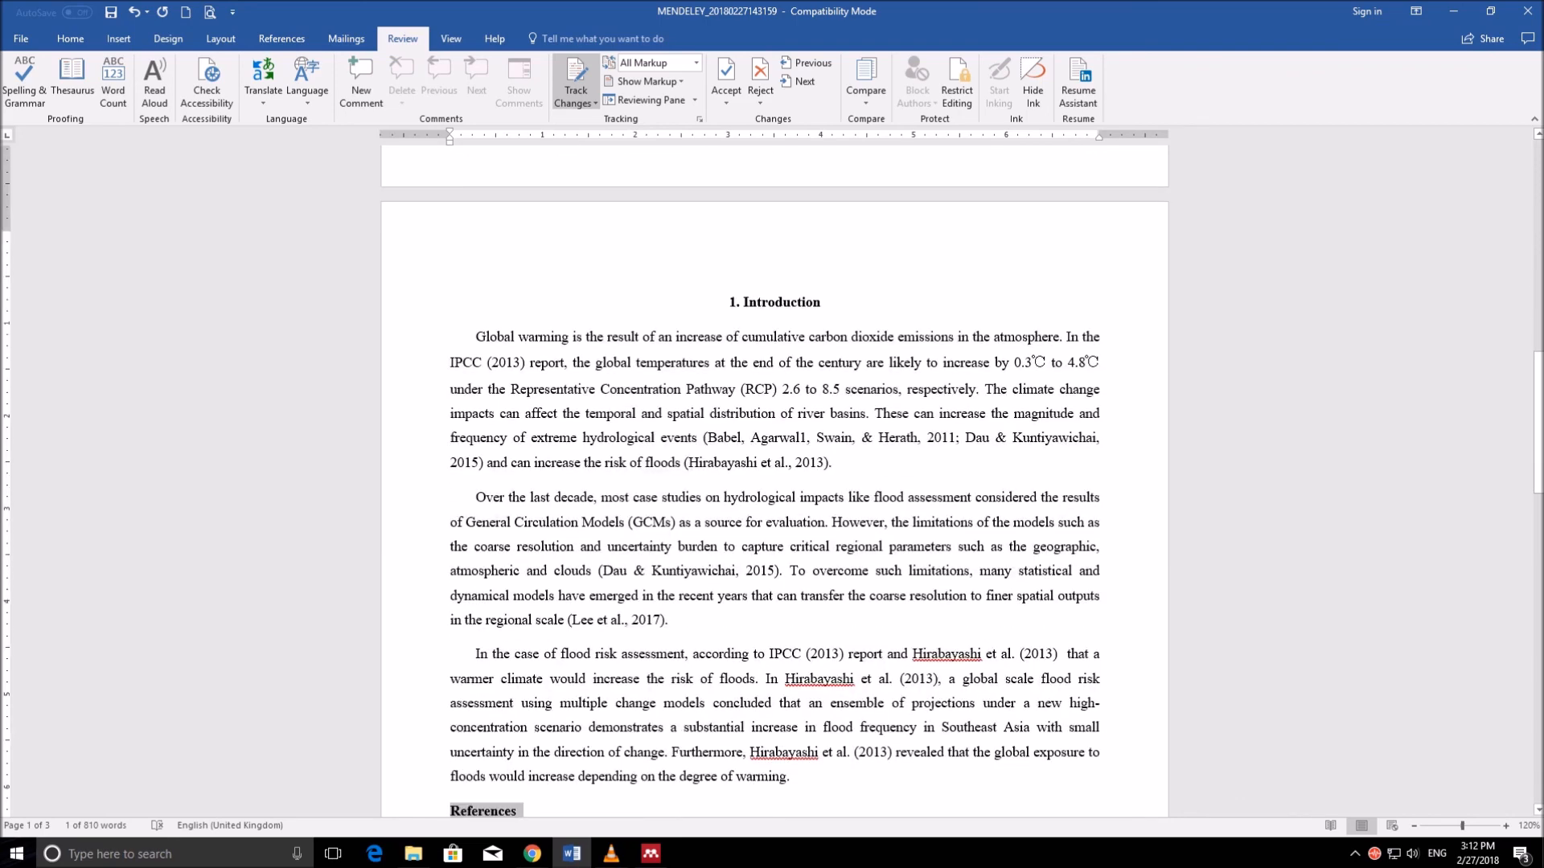
pyautogui.scroll(-6, 774, 483)
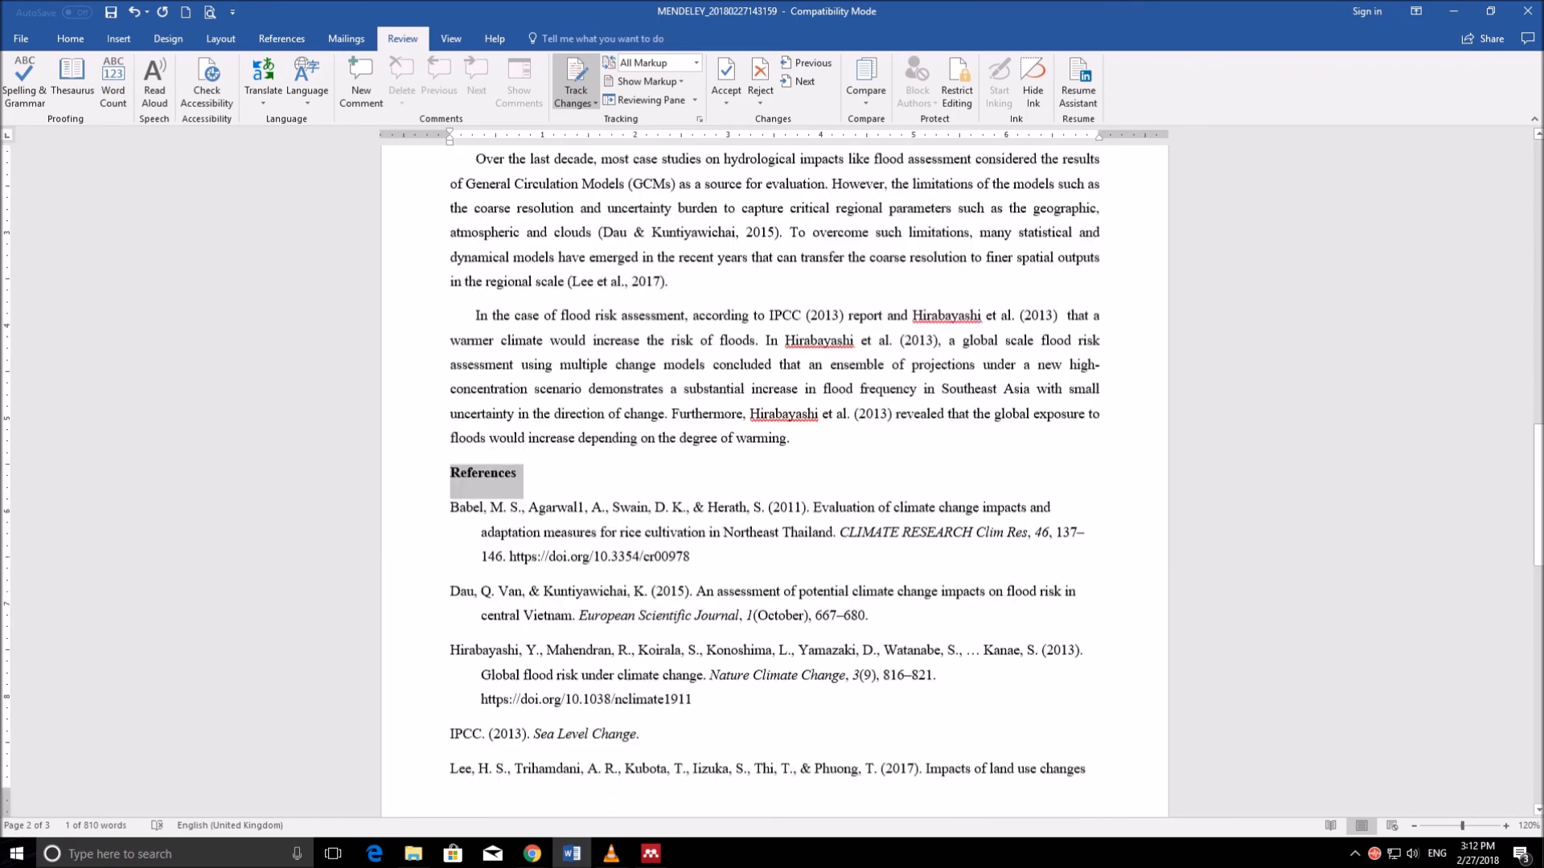
pyautogui.scroll(-2, 774, 482)
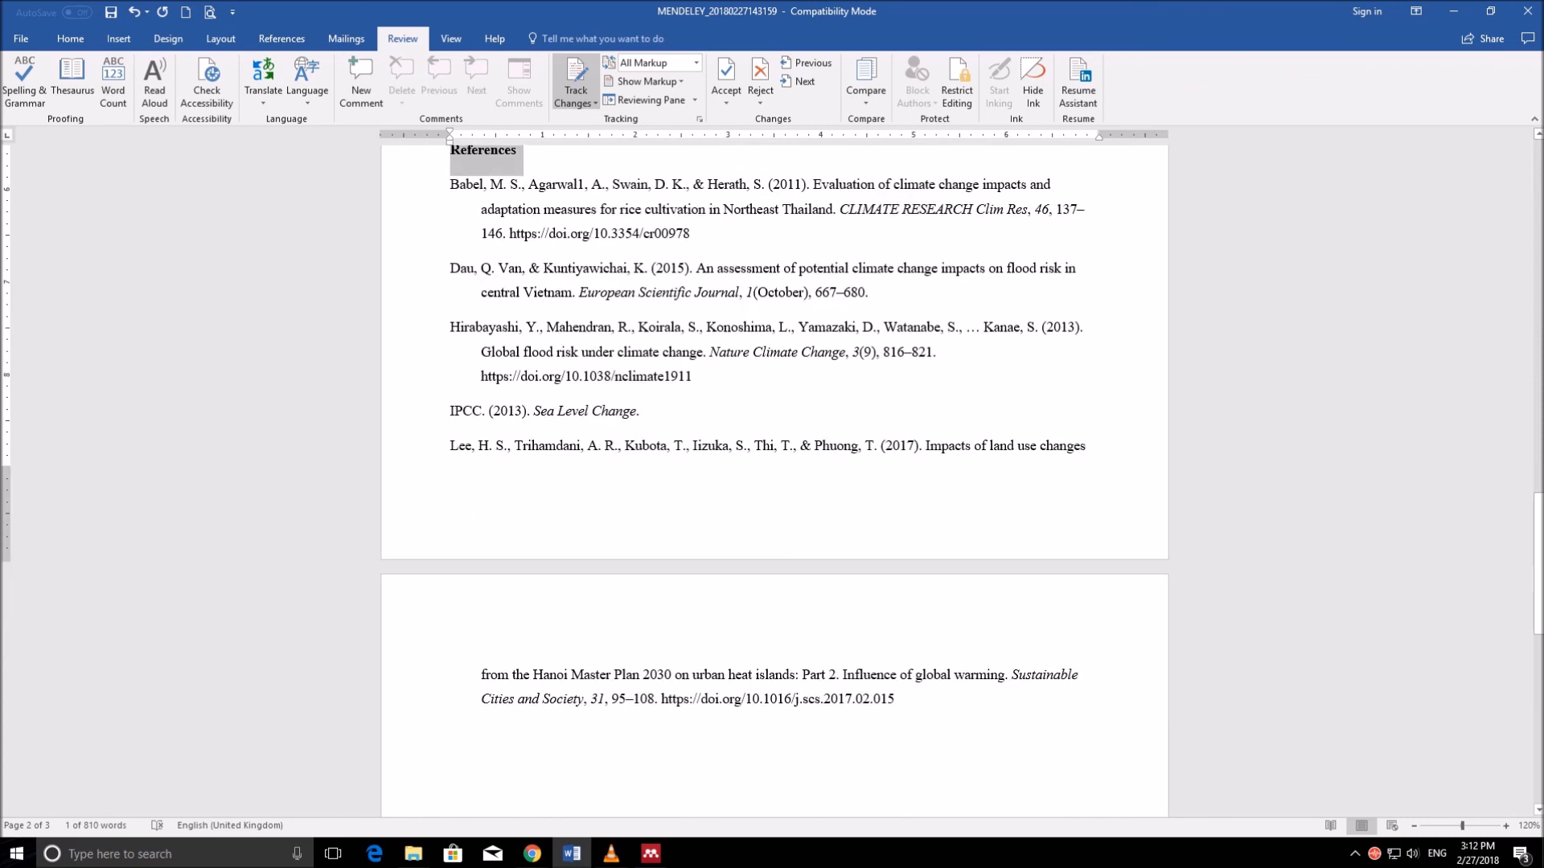
pyautogui.moveTo(650, 854)
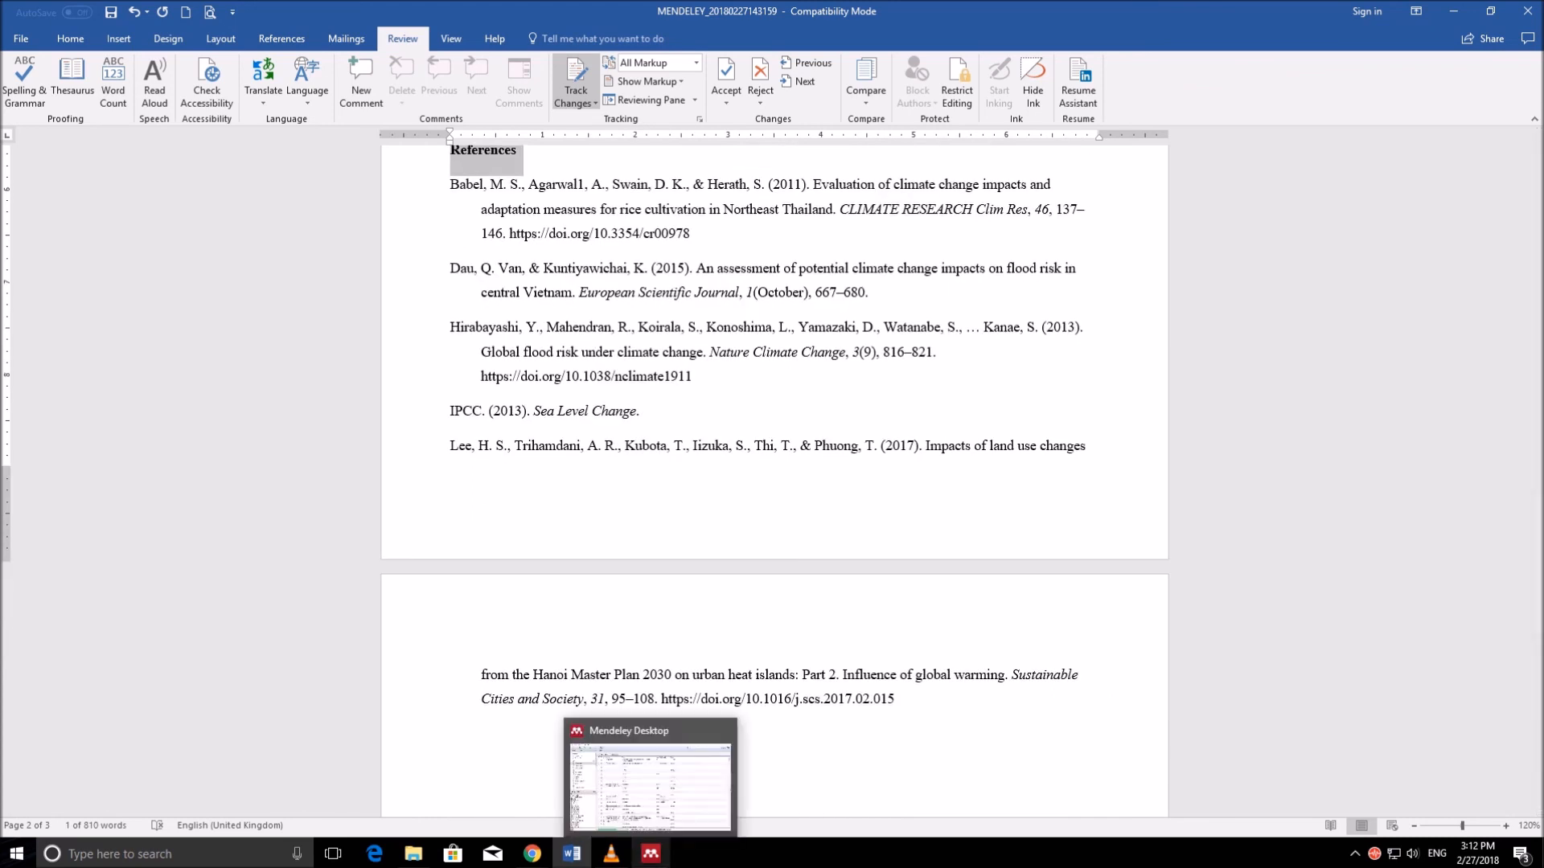